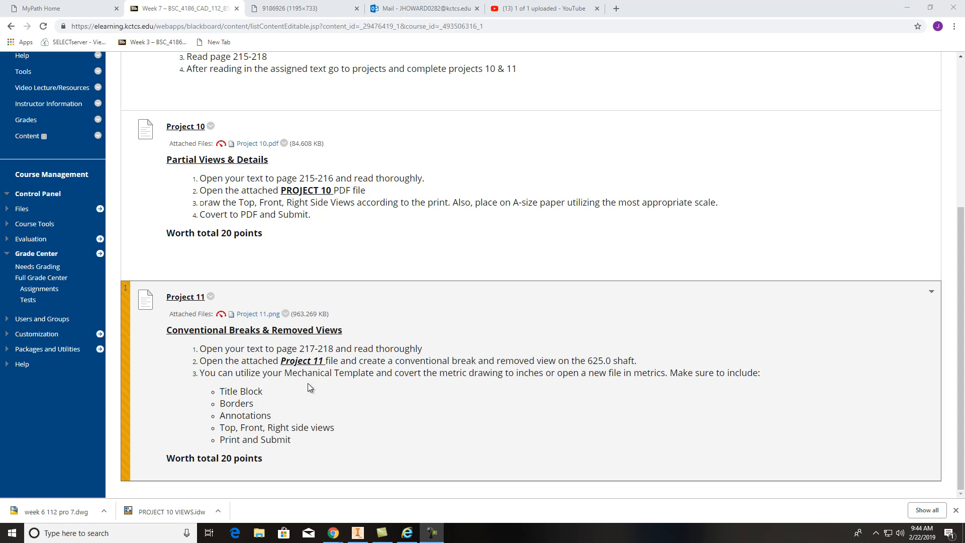
- Review the Project 11 drawing of the 625.0 shaft, and examine the shaft model from several directions in Autodesk Inventor
click(267, 315)
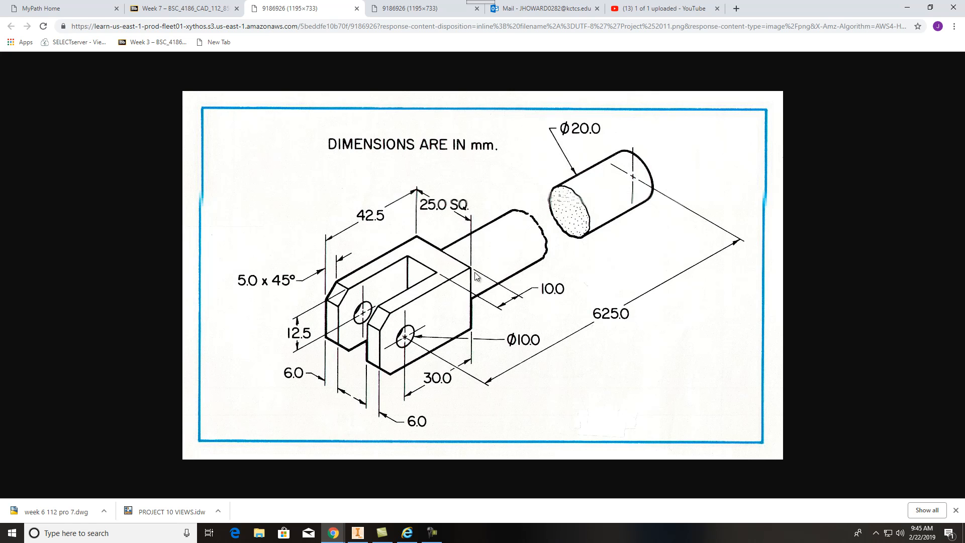
click(194, 15)
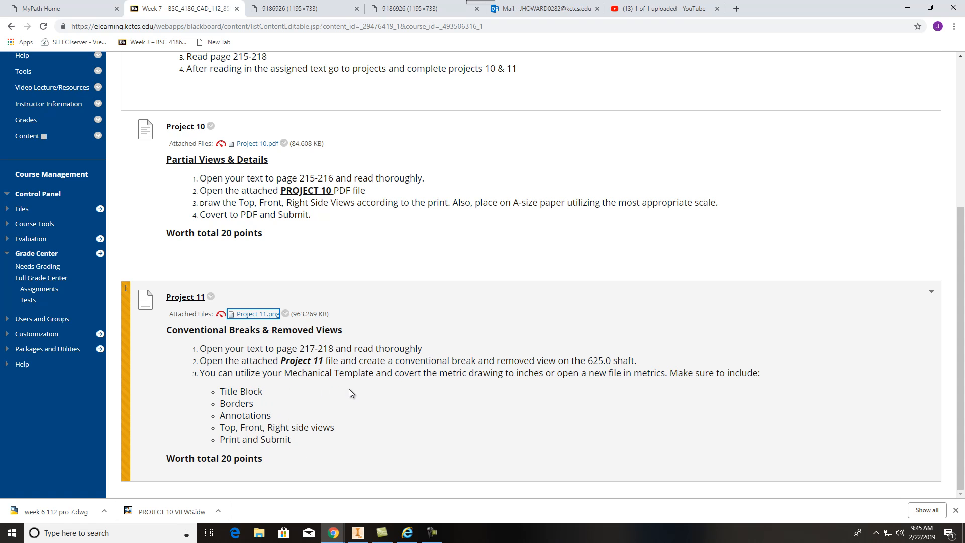
click(356, 534)
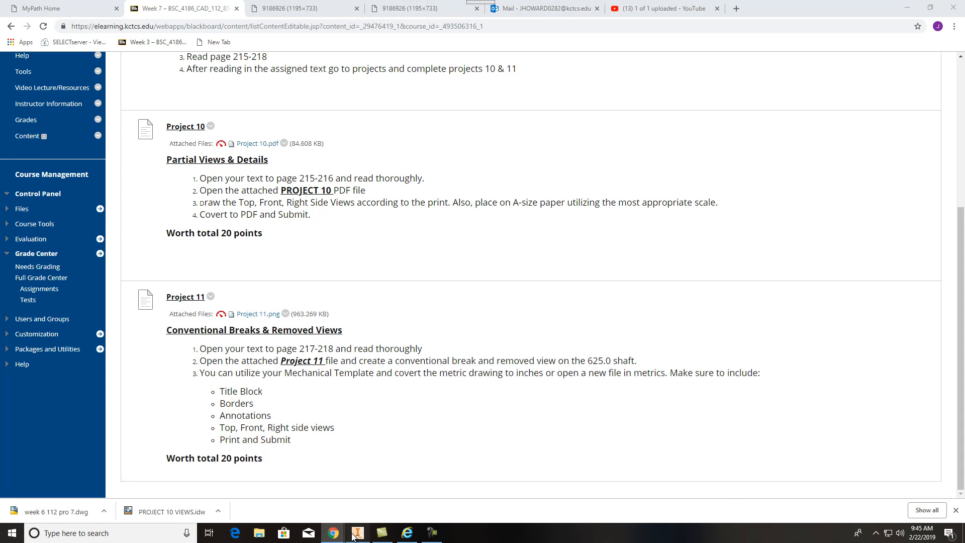
click(944, 7)
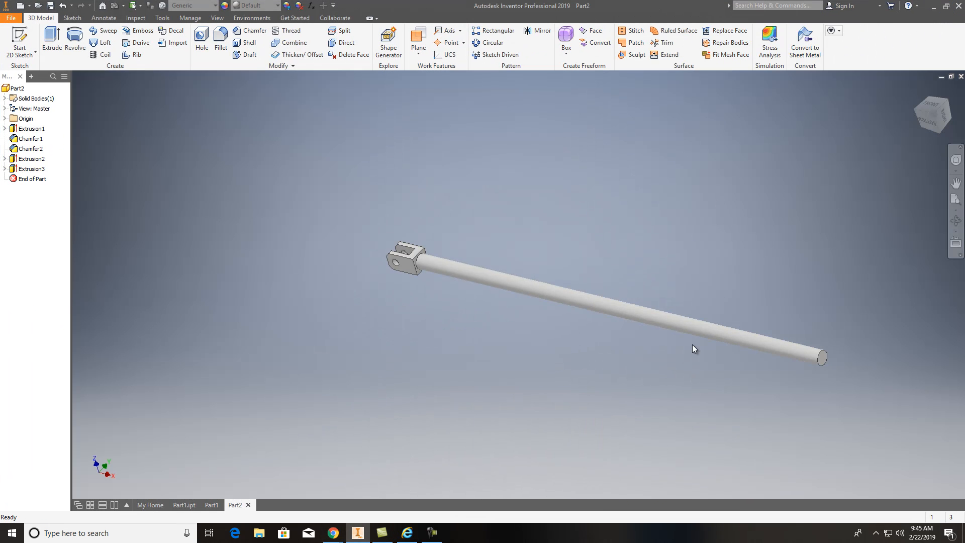
click(925, 124)
scroll(466, 288, down, 5)
scroll(466, 288, up, 4)
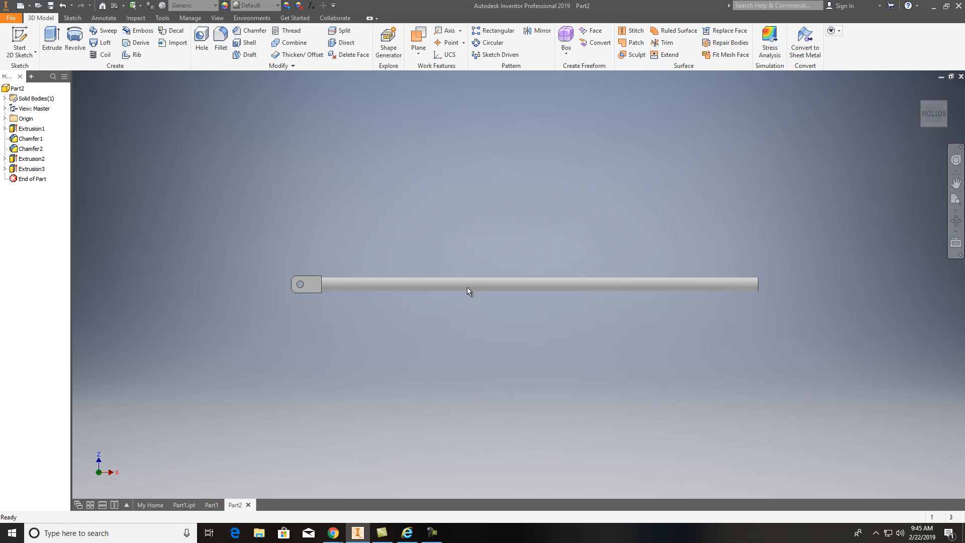
click(933, 112)
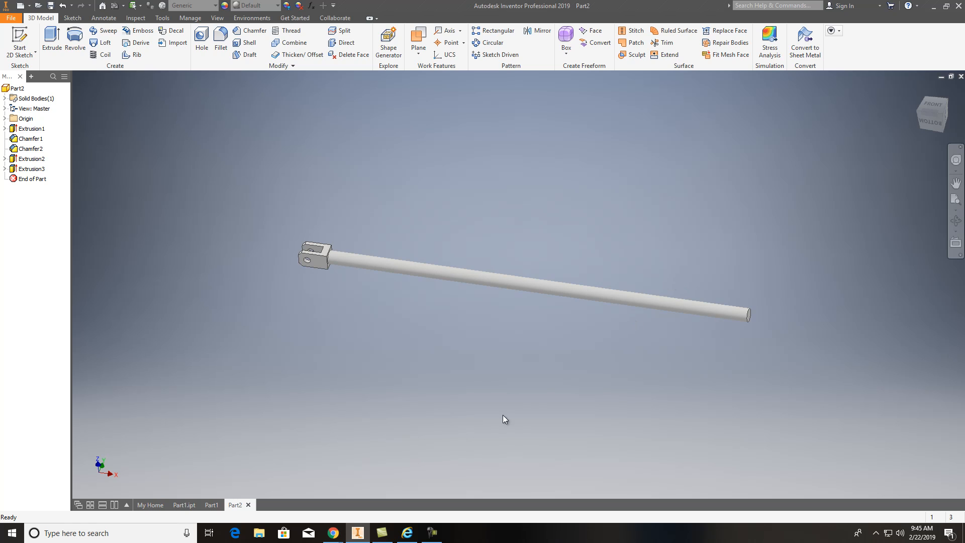
- Create a new drawing from the metric ANSI (mm).idw template
click(20, 7)
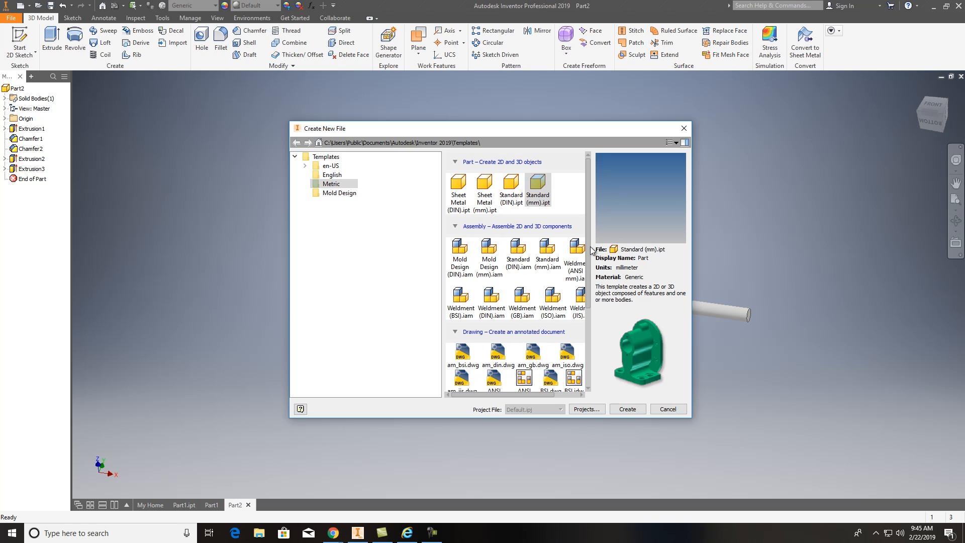
scroll(538, 362, down, 1)
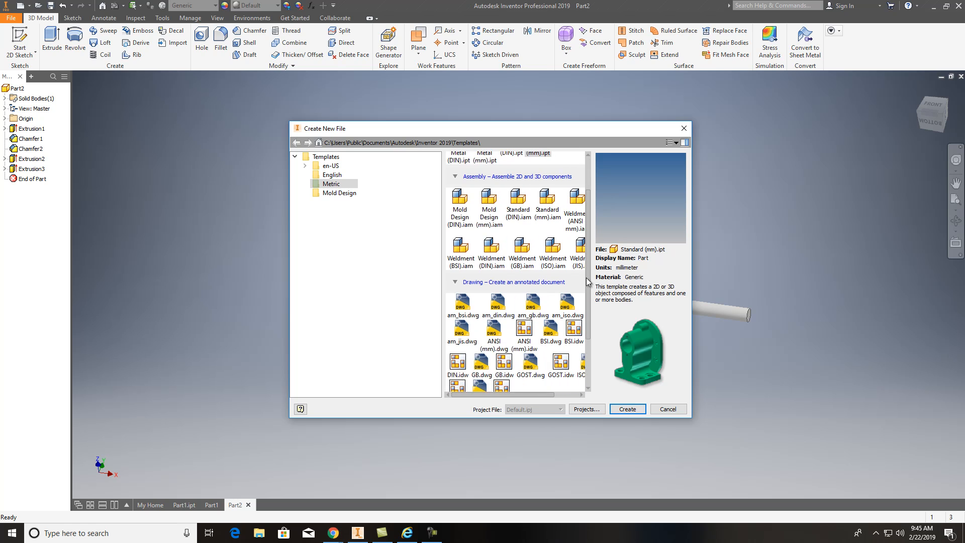
double_click(529, 335)
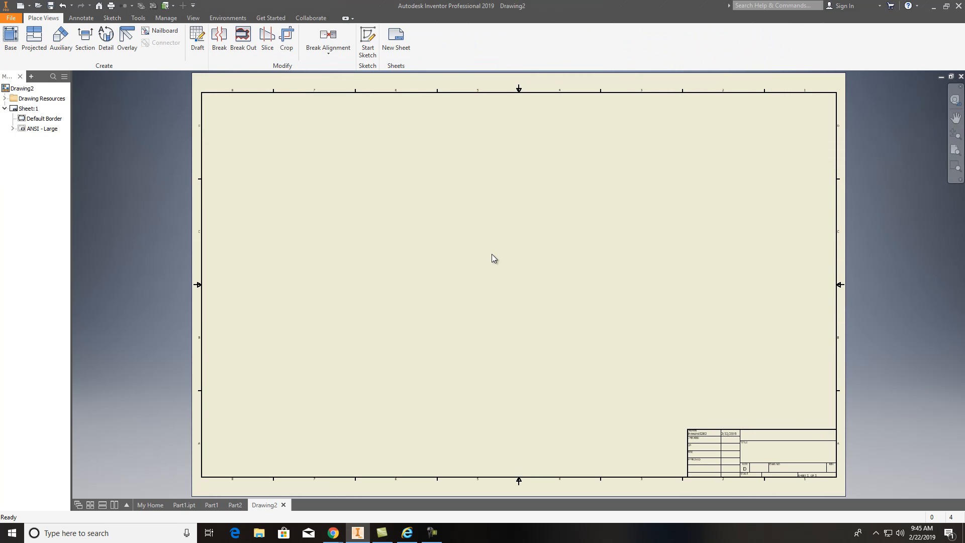
- Change the drawing sheet's size to A in landscape orientation
right_click(19, 108)
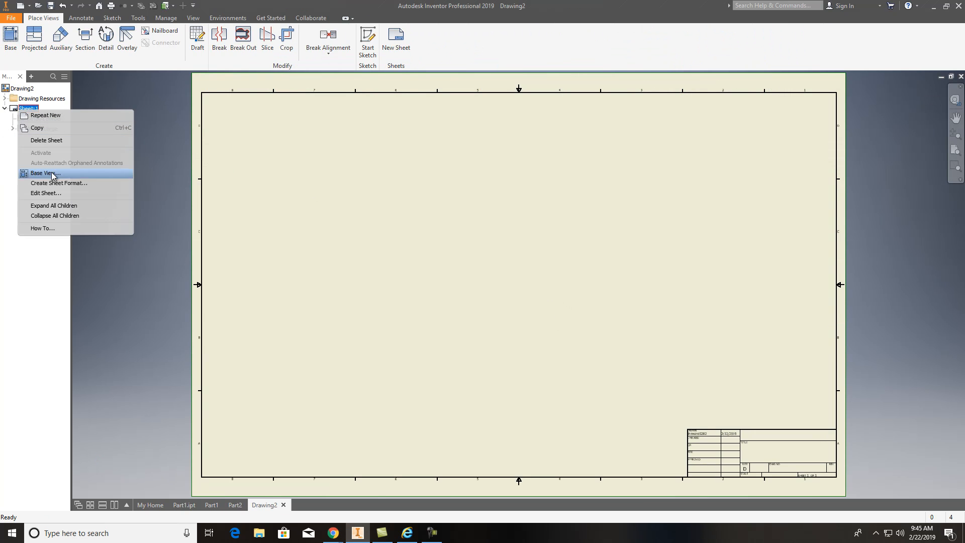
click(45, 193)
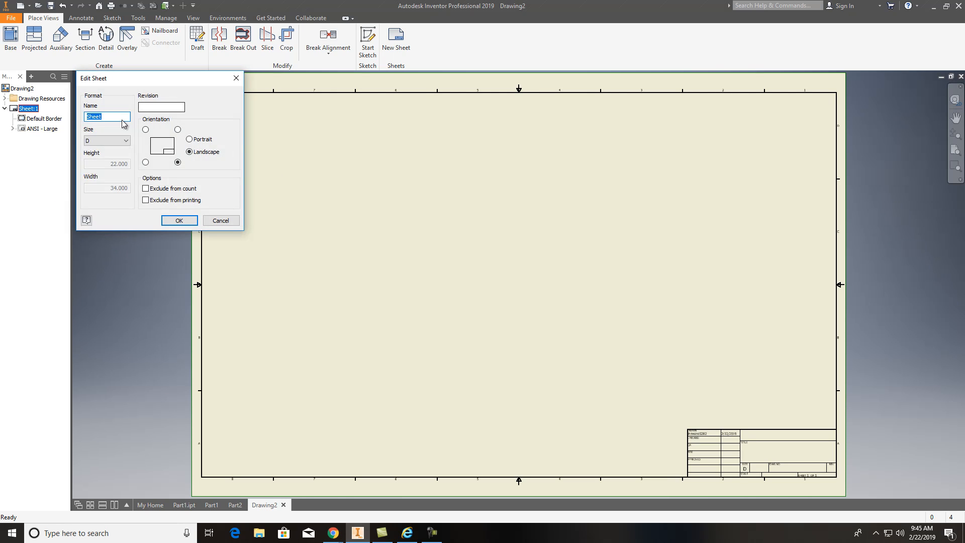
click(108, 141)
click(101, 150)
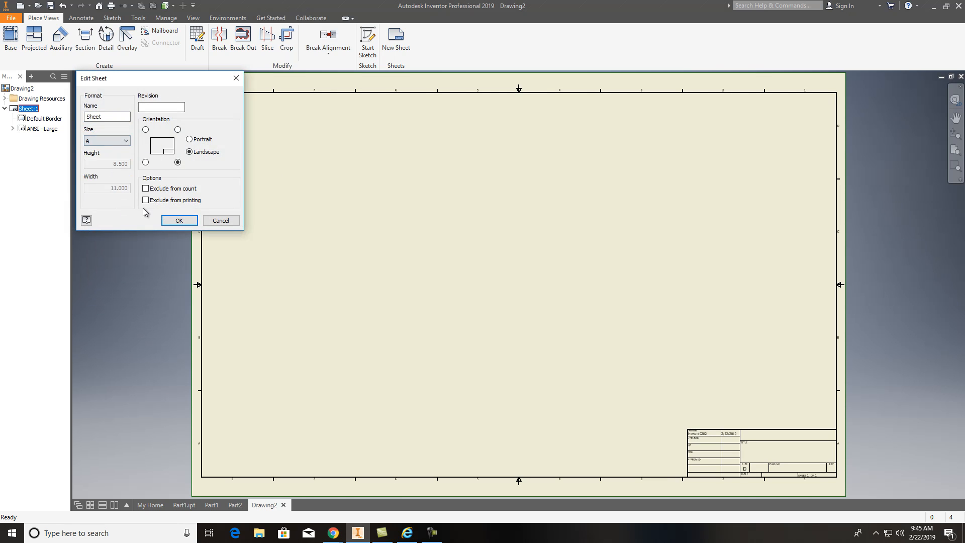
click(179, 220)
- Replace the sheet's ANSI - Large title block with the ANSI A title block
right_click(45, 129)
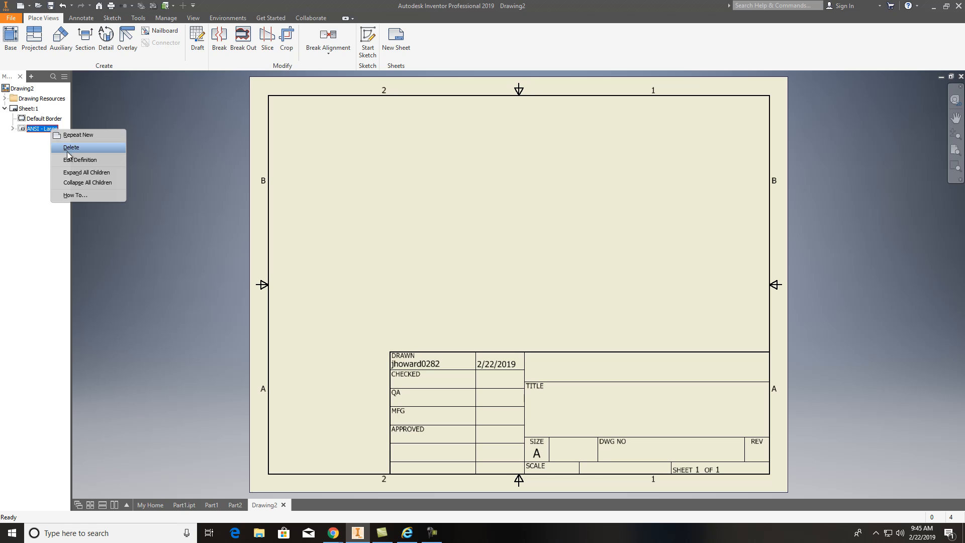
click(68, 147)
click(5, 99)
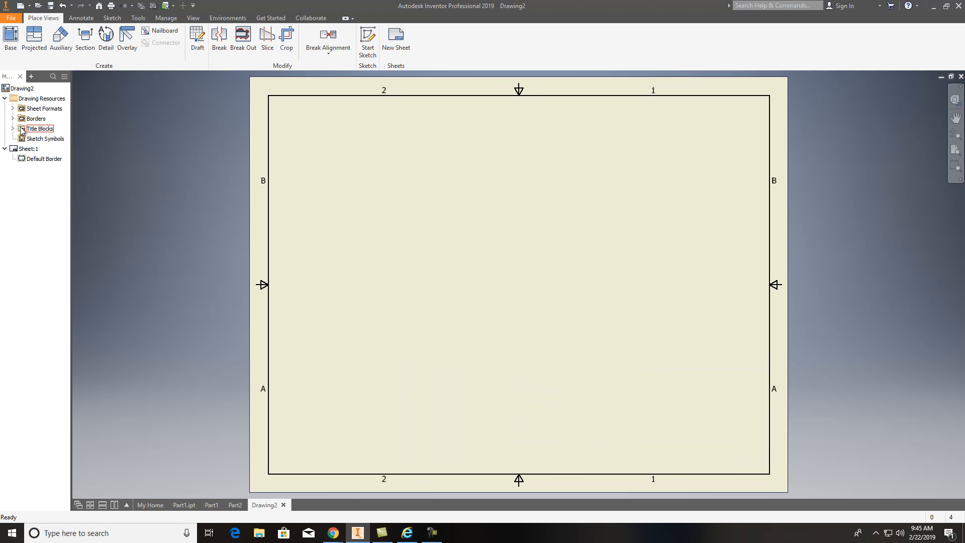
click(13, 129)
double_click(44, 149)
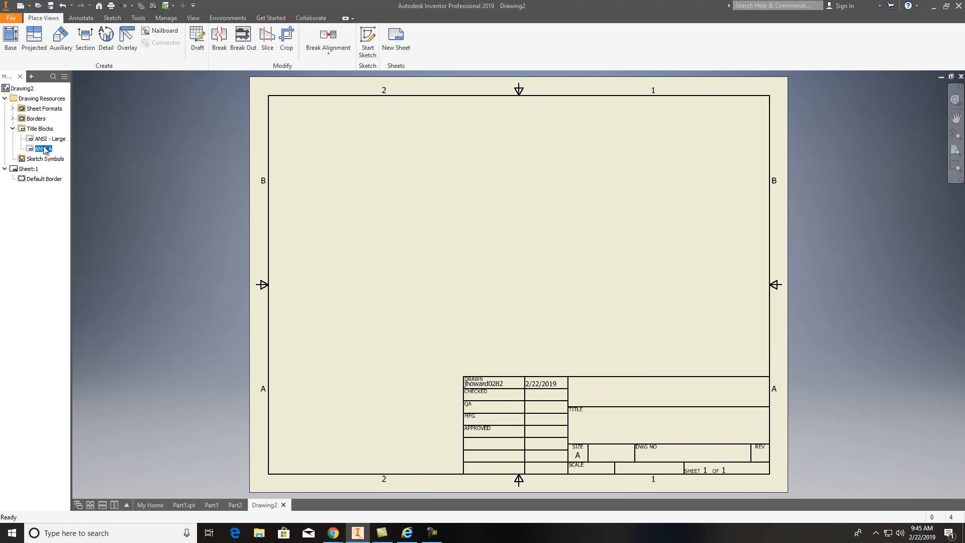
click(10, 36)
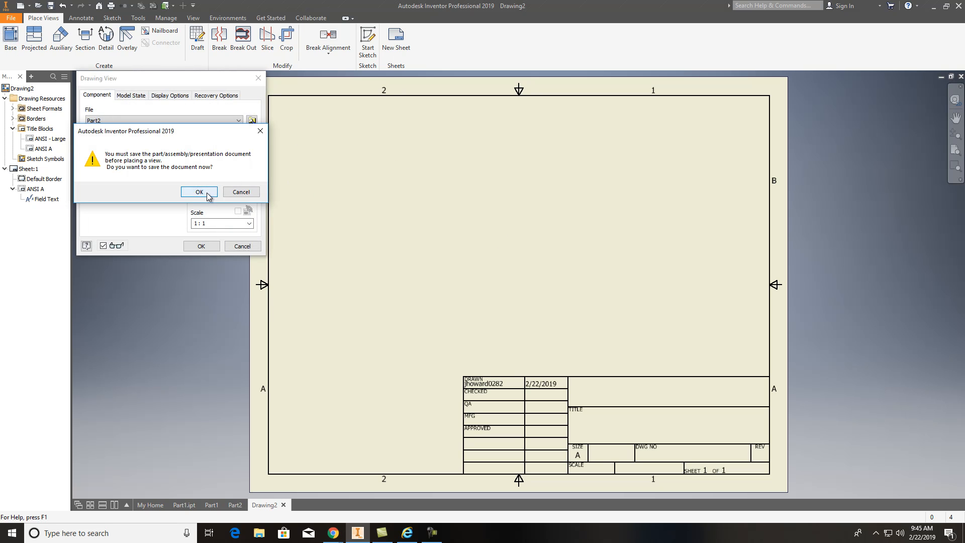
click(199, 191)
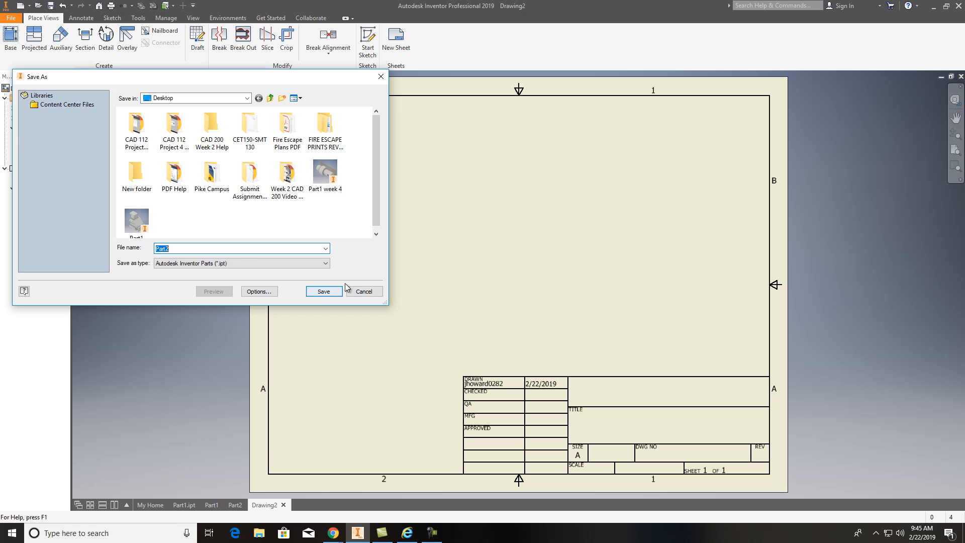
click(367, 292)
click(258, 249)
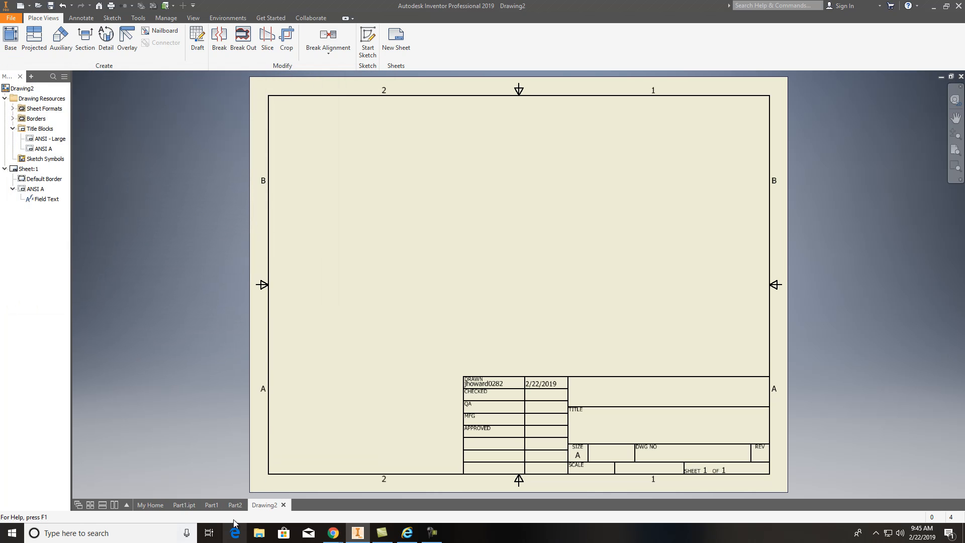
- Go back to the shaft part and save it to the Desktop as Part2
click(185, 505)
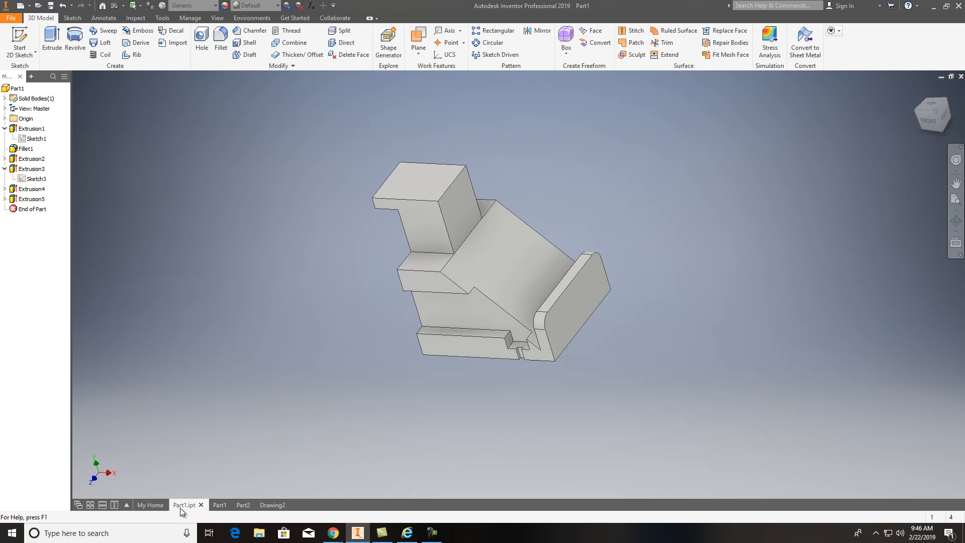
mouse_move(221, 505)
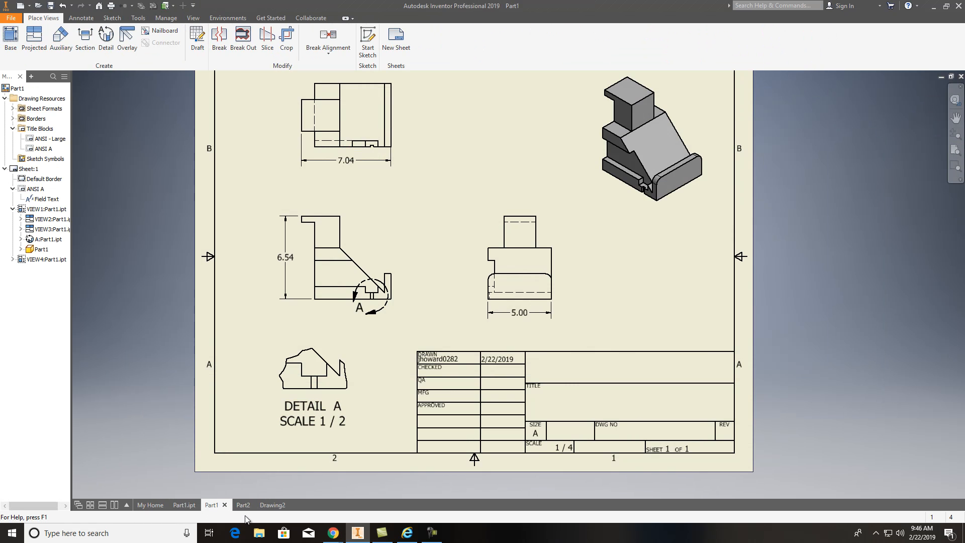
click(242, 505)
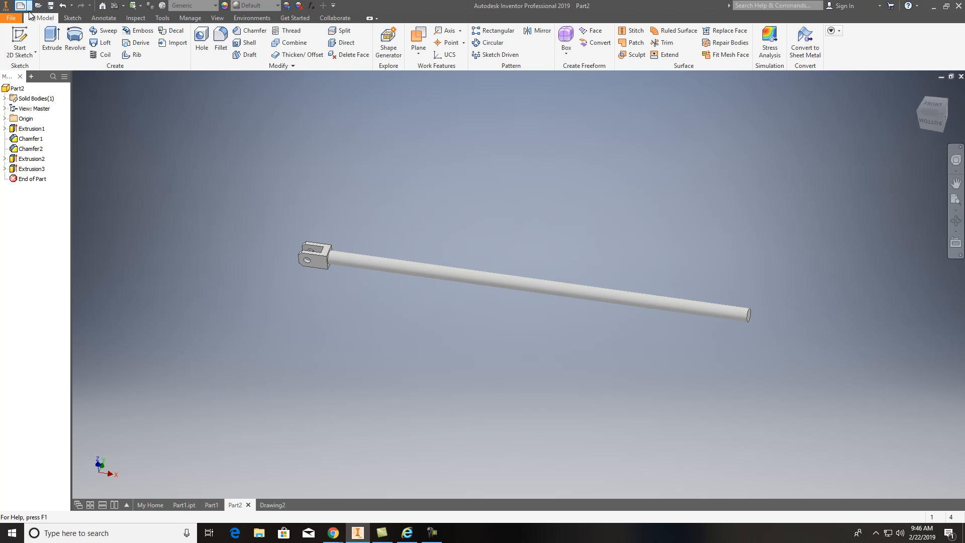
click(51, 7)
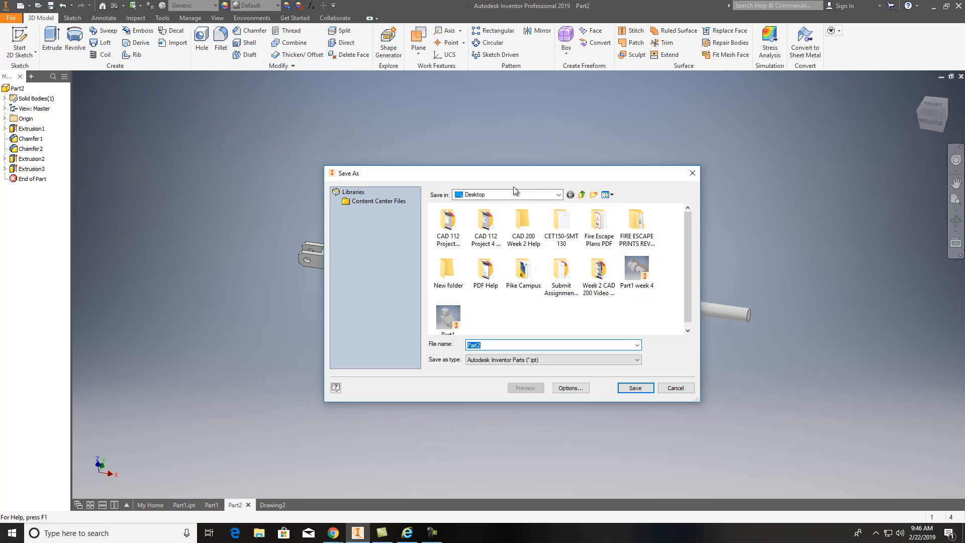
click(635, 387)
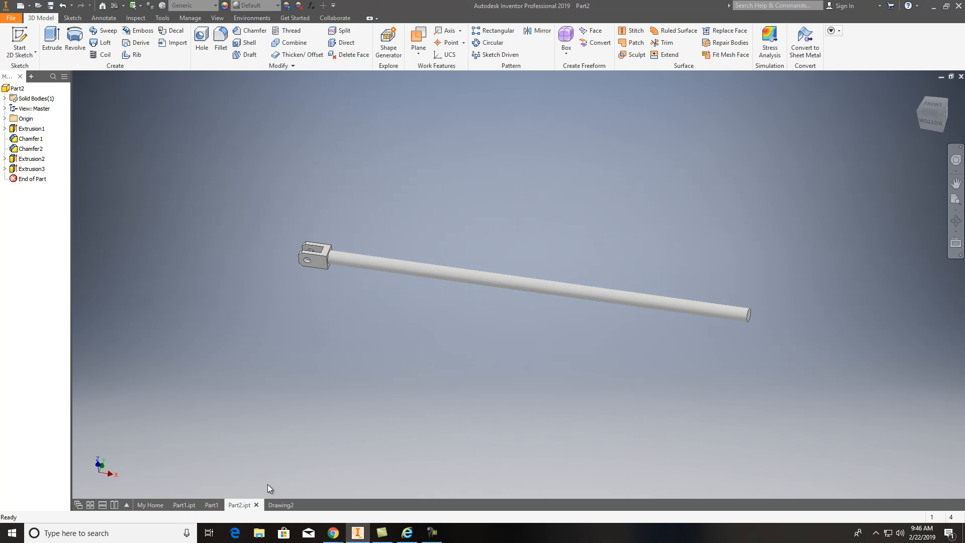
- In the new drawing, set up a base view of Part2.ipt in the Bottom orientation at 1/4 scale
click(280, 505)
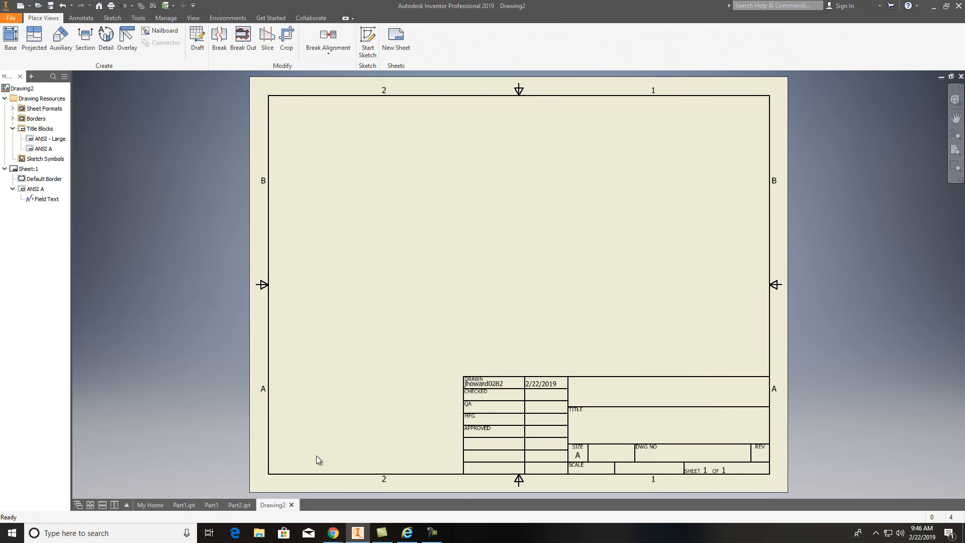
click(10, 39)
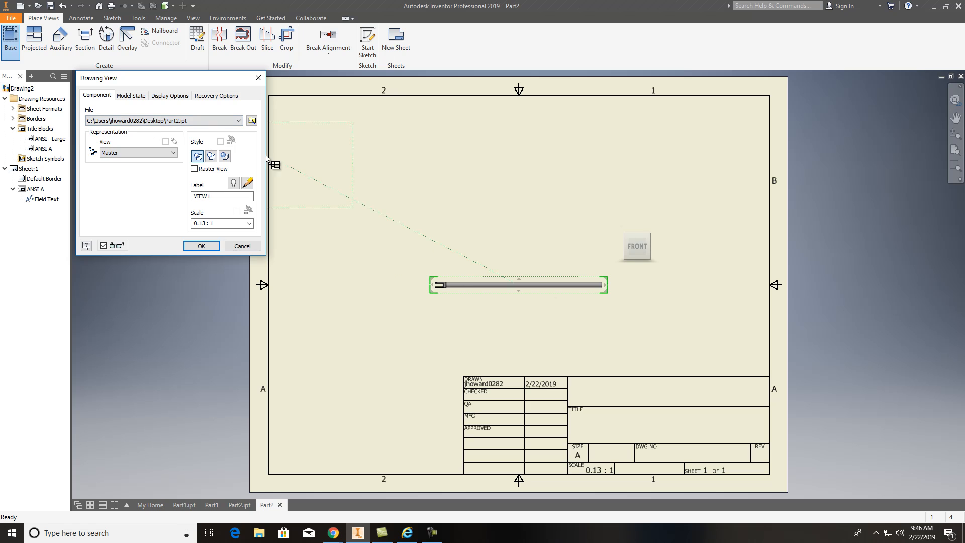
click(636, 264)
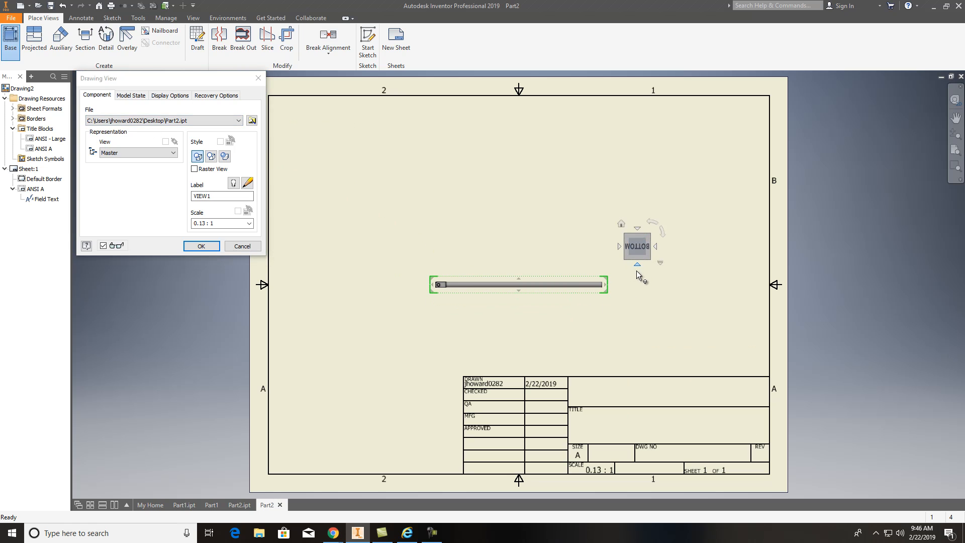
click(253, 222)
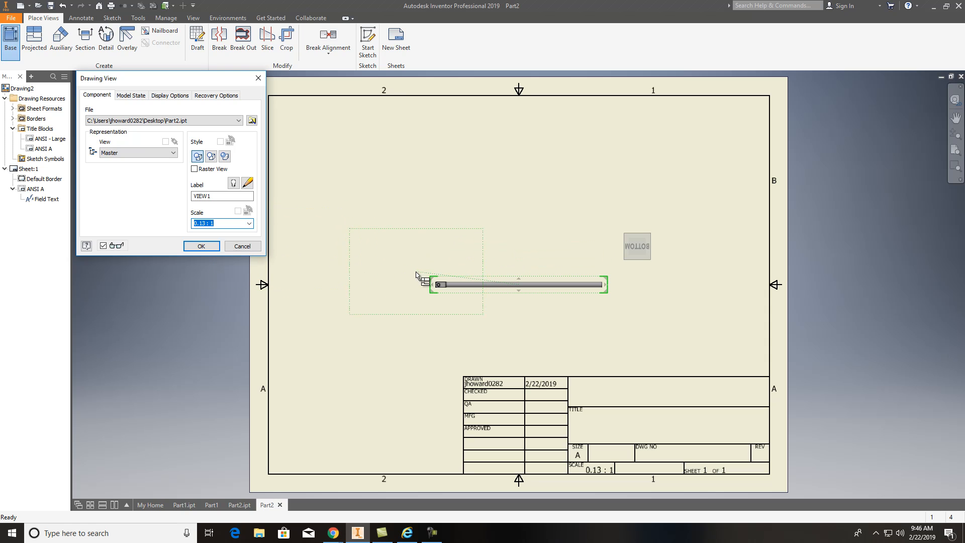
click(250, 223)
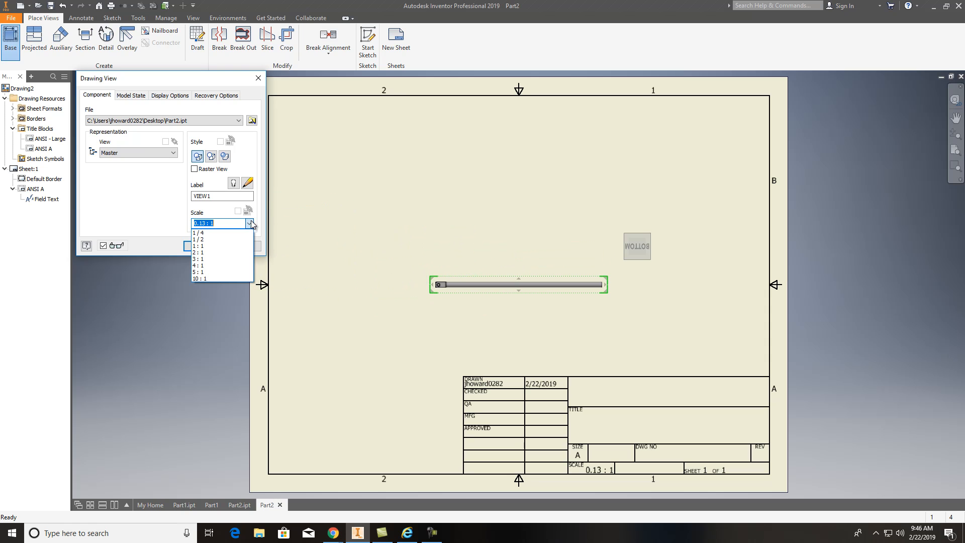
click(226, 240)
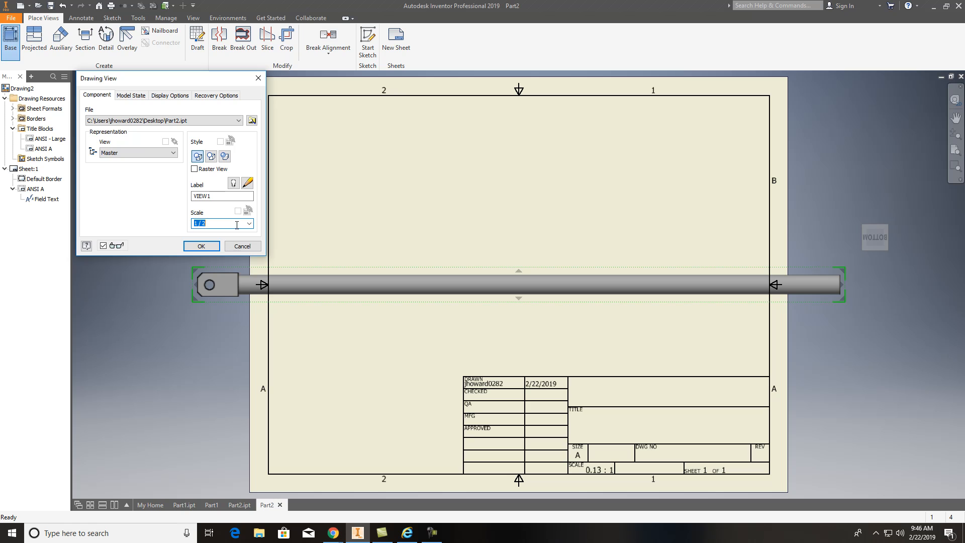
click(250, 224)
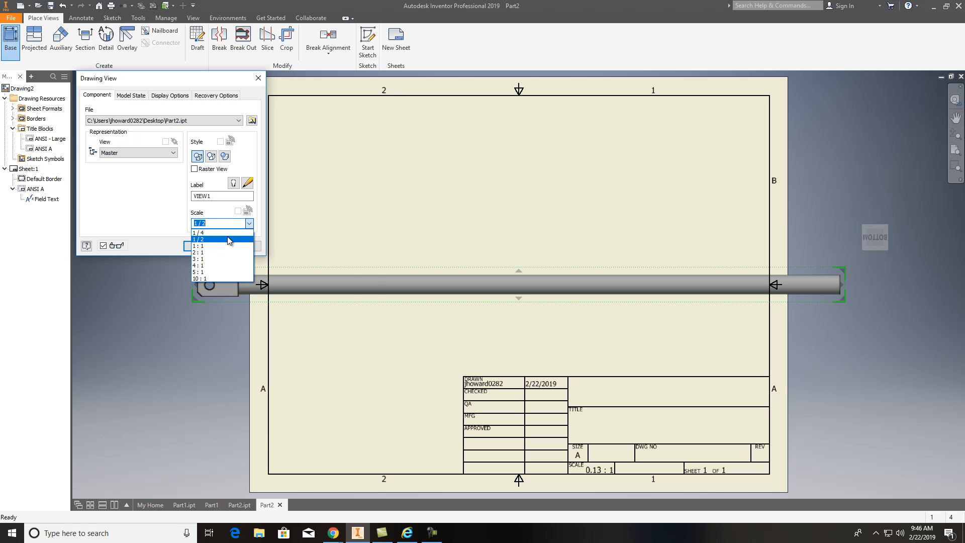
click(227, 236)
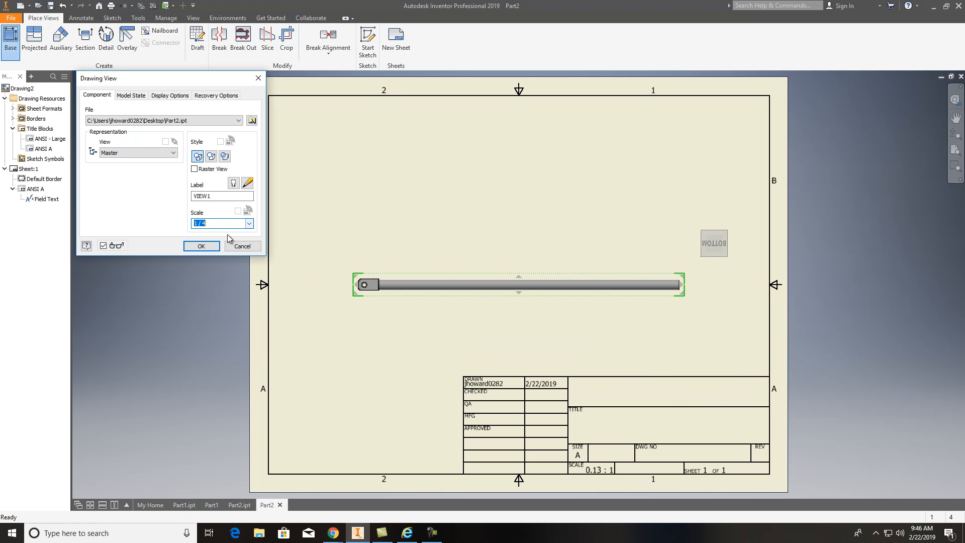
- Project a second view of the shaft above the base view and create both views on the sheet
click(556, 220)
right_click(555, 219)
click(577, 218)
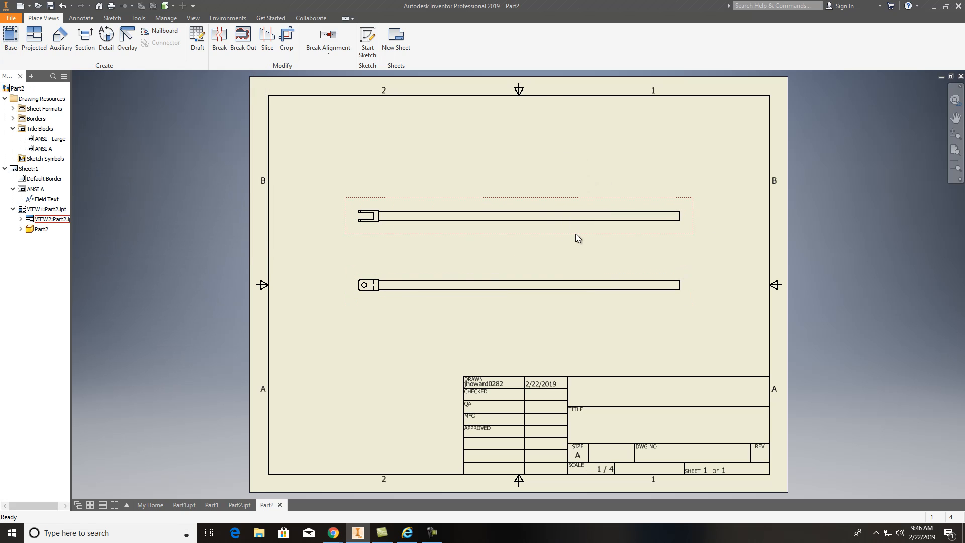
scroll(379, 300, up, 3)
scroll(344, 277, down, 5)
scroll(345, 276, up, 8)
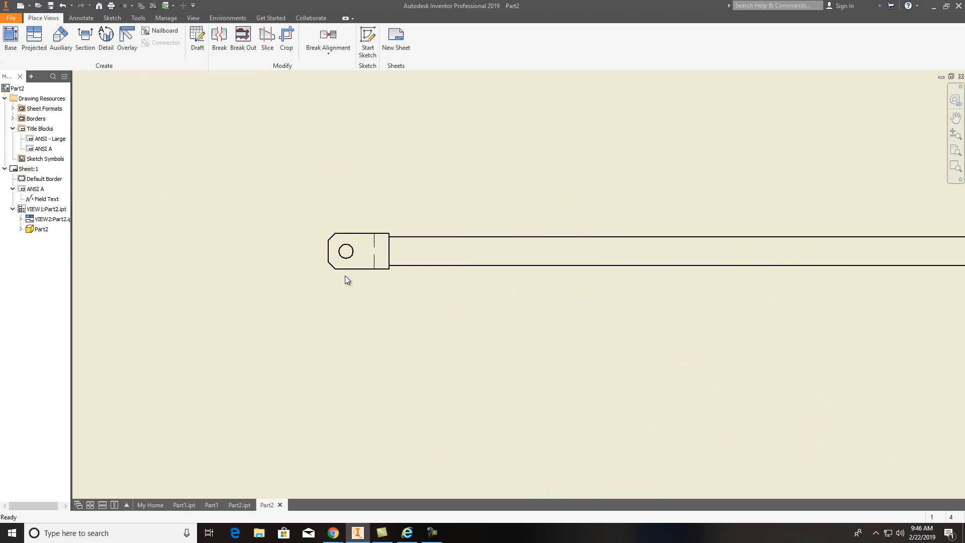
scroll(351, 249, down, 8)
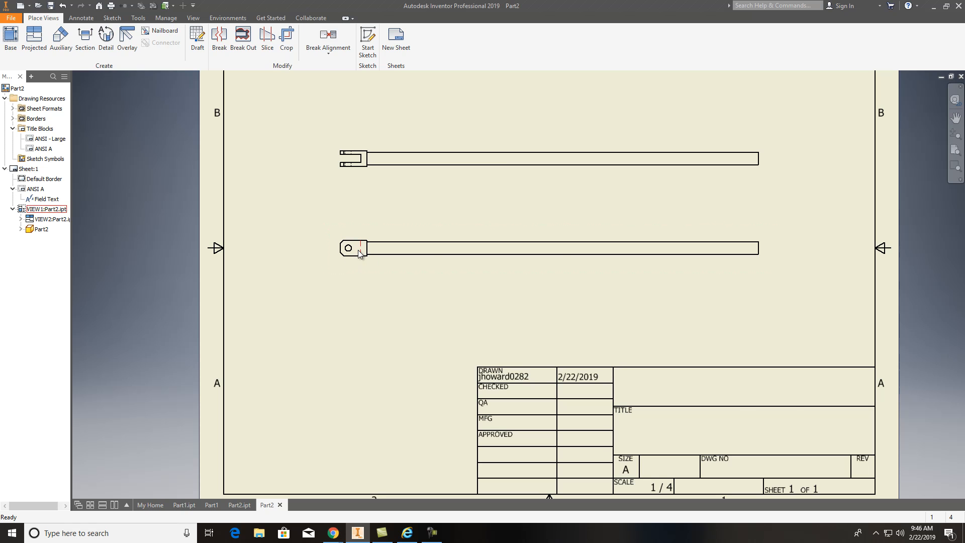
scroll(562, 258, down, 2)
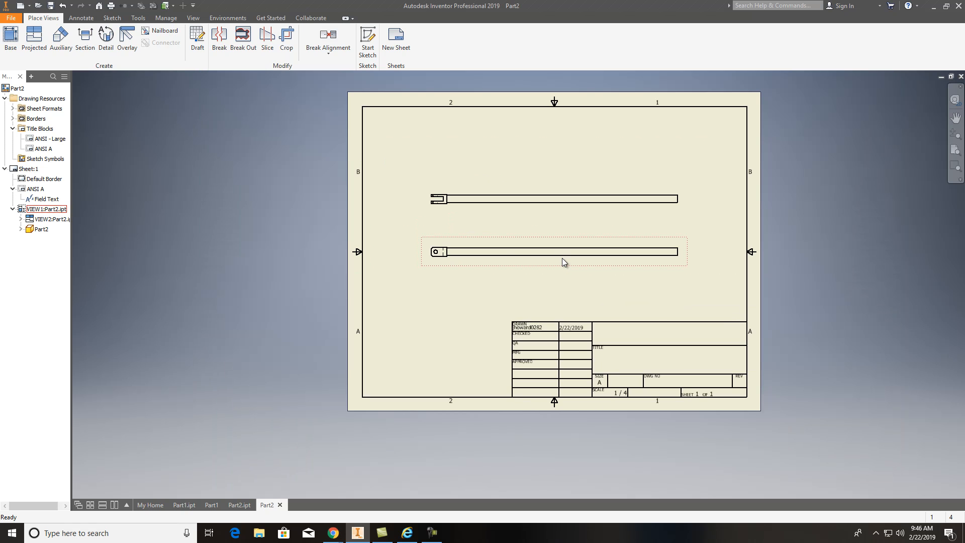
click(558, 265)
right_click(560, 265)
click(566, 268)
click(247, 221)
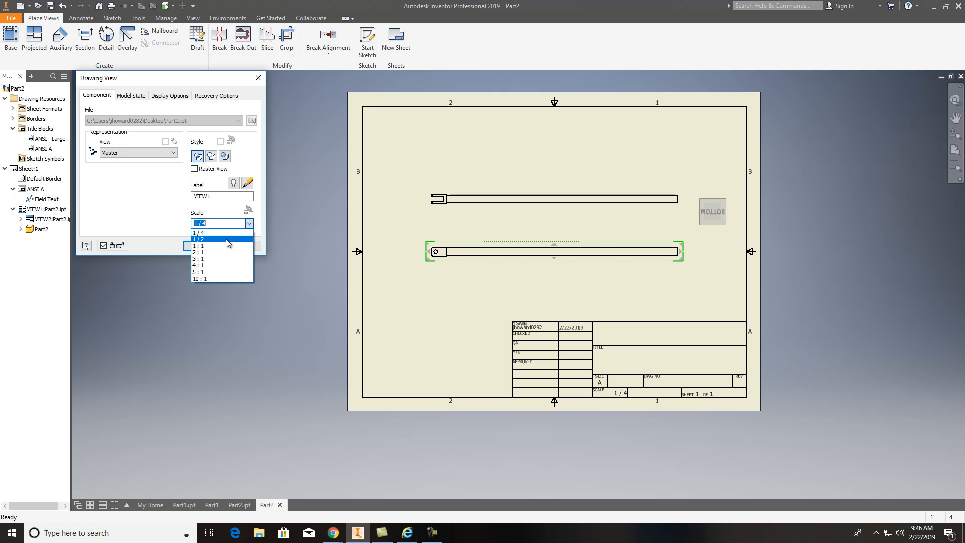
click(231, 248)
scroll(543, 365, down, 1)
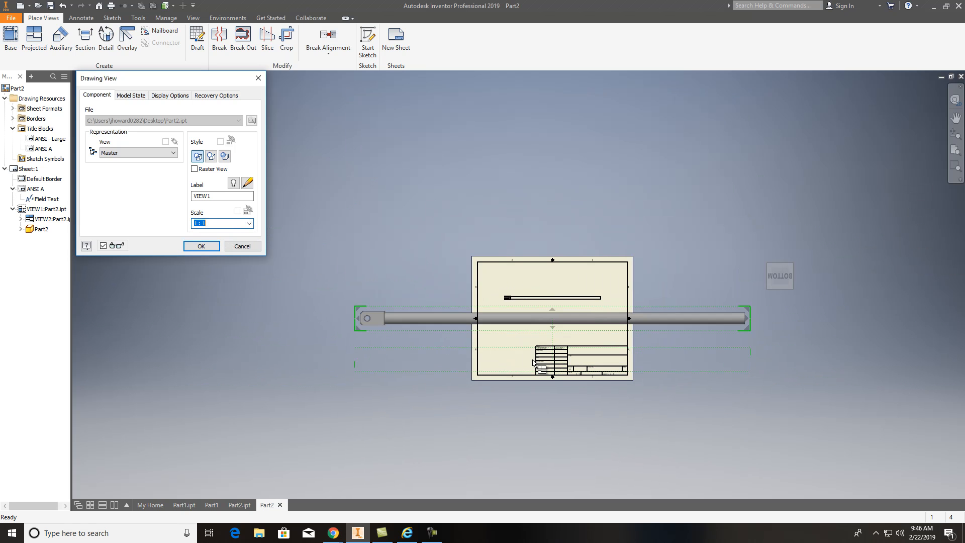
drag(491, 335, 629, 336)
scroll(590, 346, down, 5)
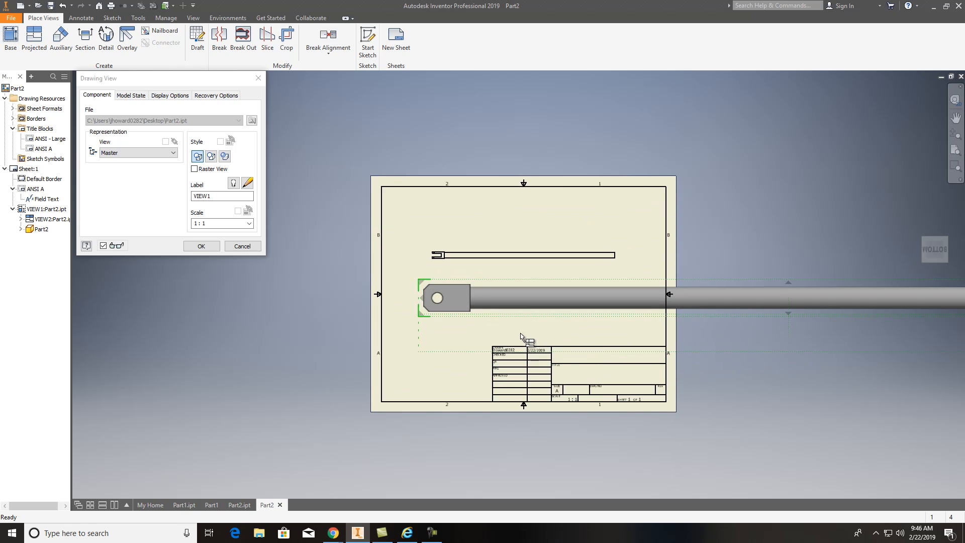
key(Escape)
- Edit the lower base view of the shaft and set its scale to 1:1
right_click(428, 276)
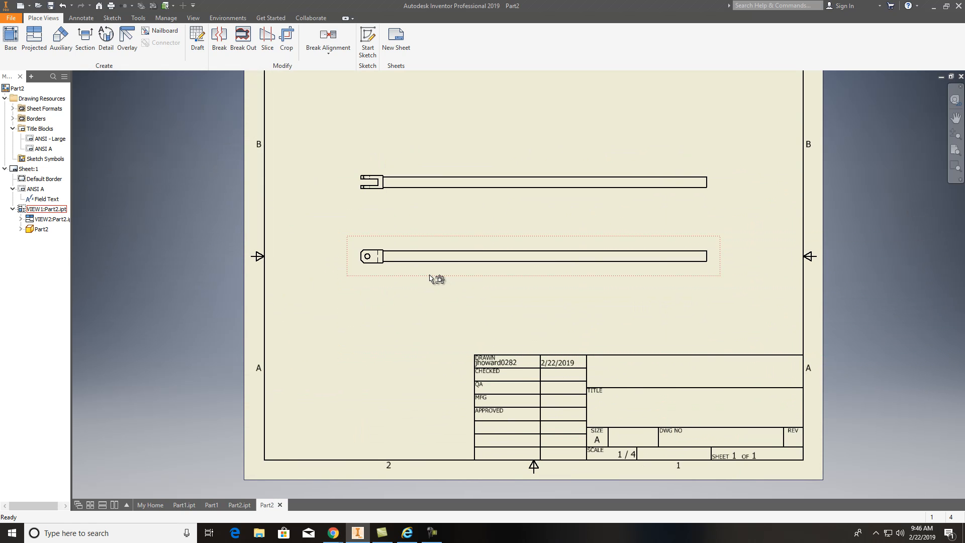
click(429, 267)
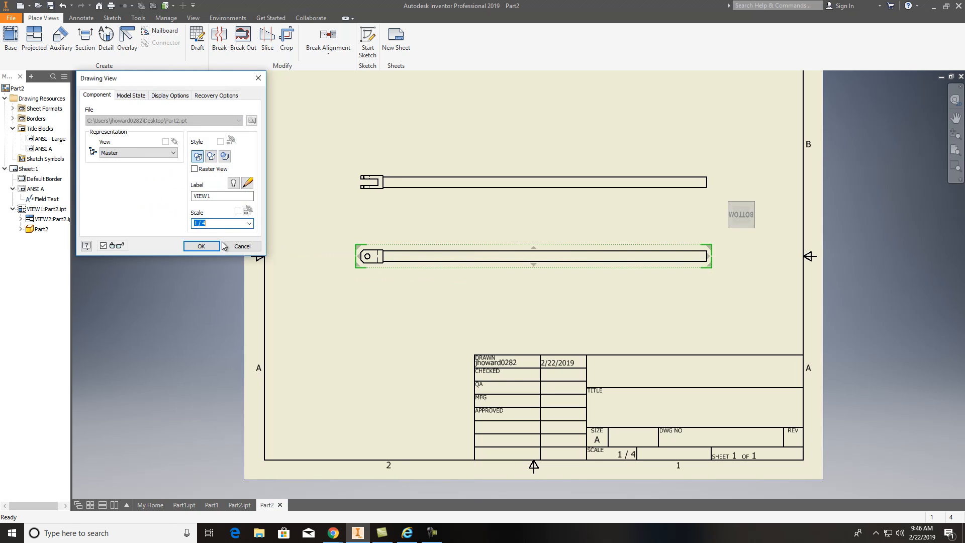
click(249, 223)
click(225, 247)
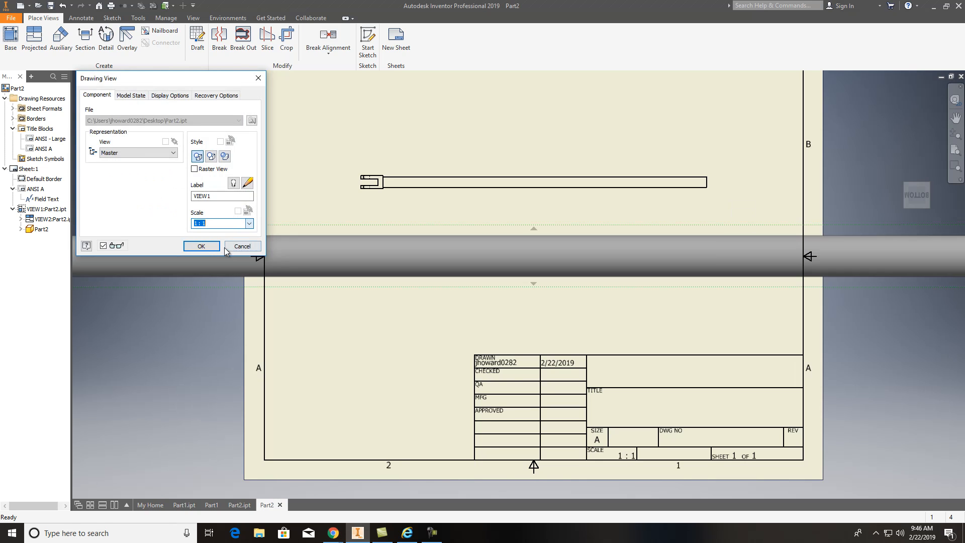
click(202, 247)
scroll(414, 270, down, 4)
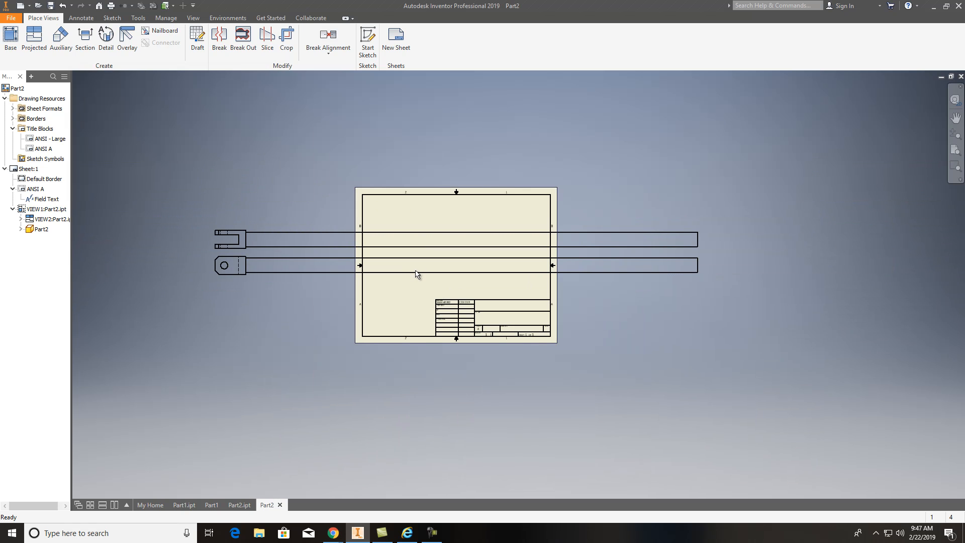
- Move the base view along the shaft's axis so that the fork ends of both views lie on the sheet
drag(514, 282, 584, 282)
scroll(473, 282, up, 3)
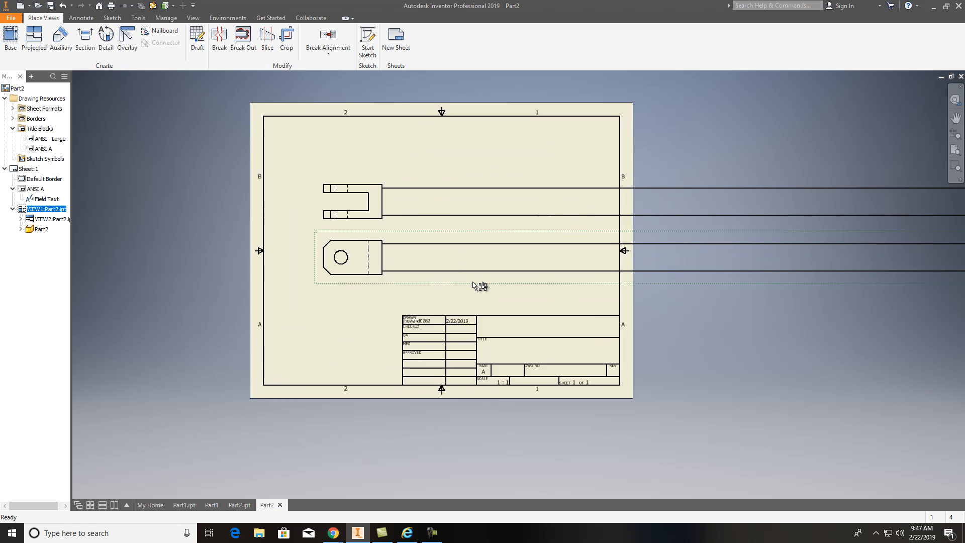
middle_drag(457, 291, 408, 326)
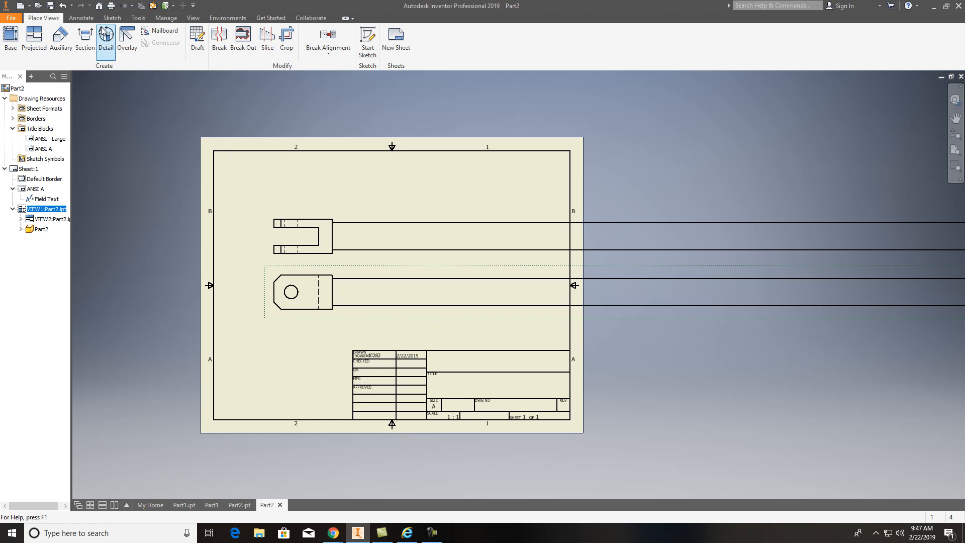
- Break the lower view horizontally from just beyond the fork to near the shaft's free end, with a 6 mm gap and one symbol
click(219, 40)
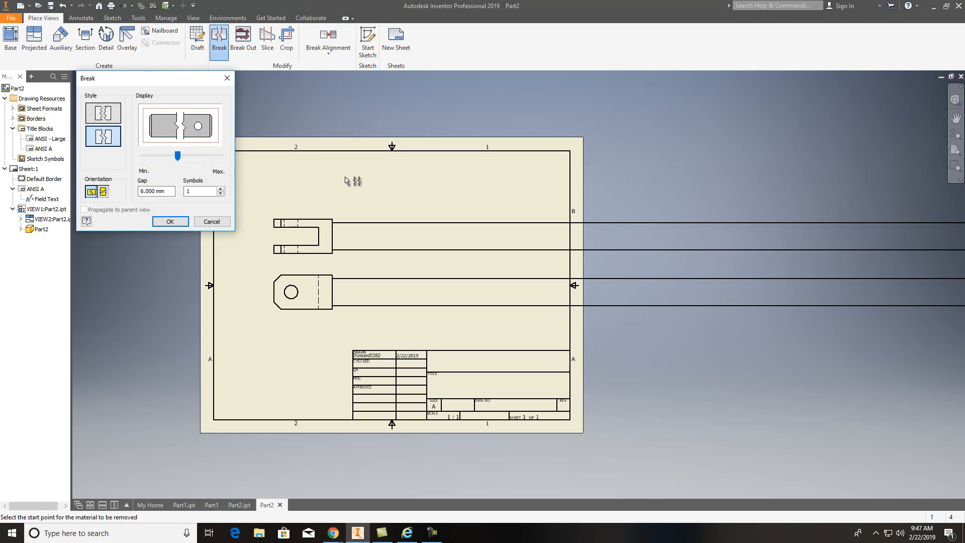
click(346, 281)
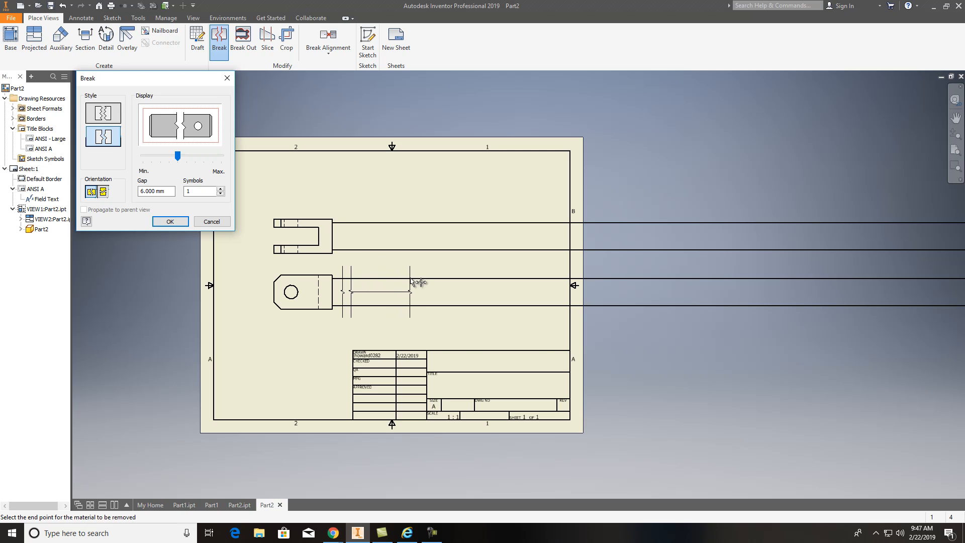
scroll(451, 280, down, 6)
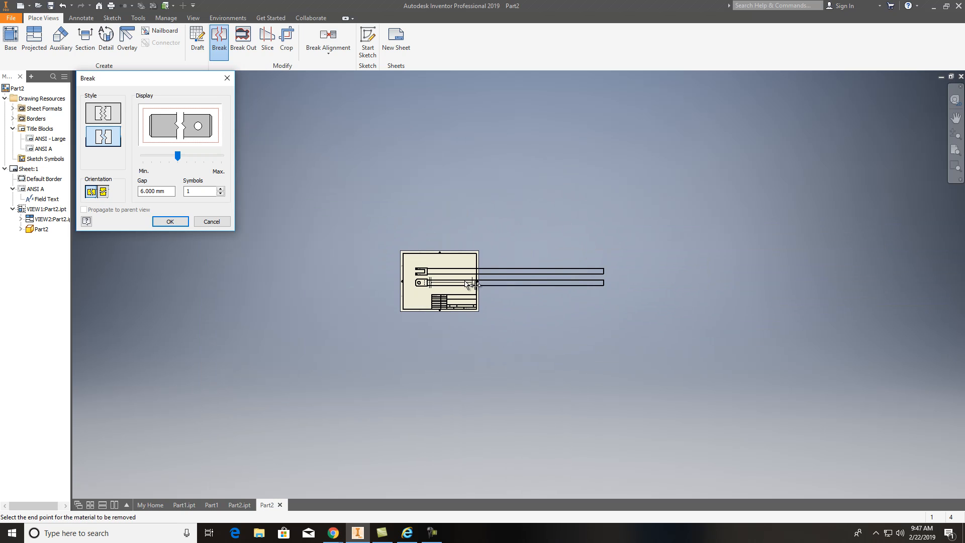
click(578, 288)
scroll(512, 291, up, 6)
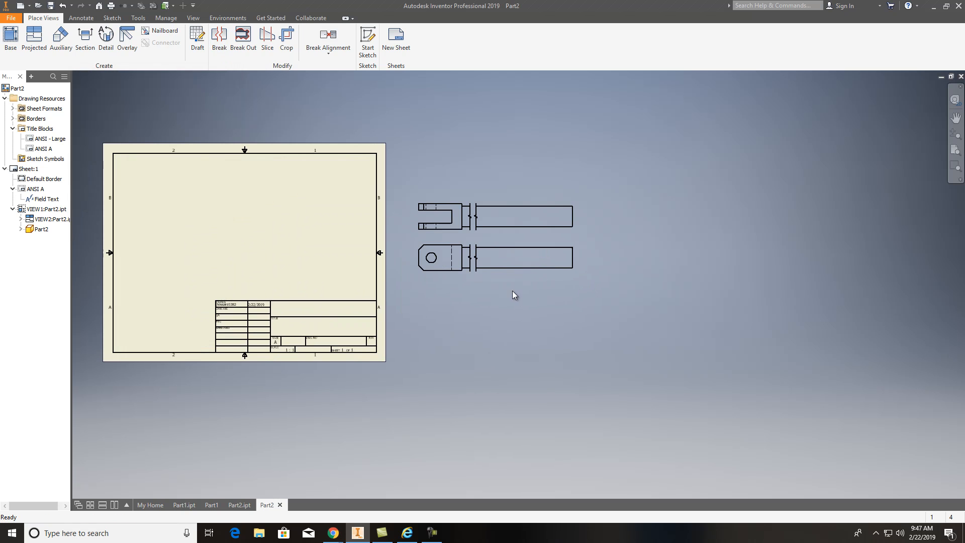
middle_drag(472, 297, 495, 288)
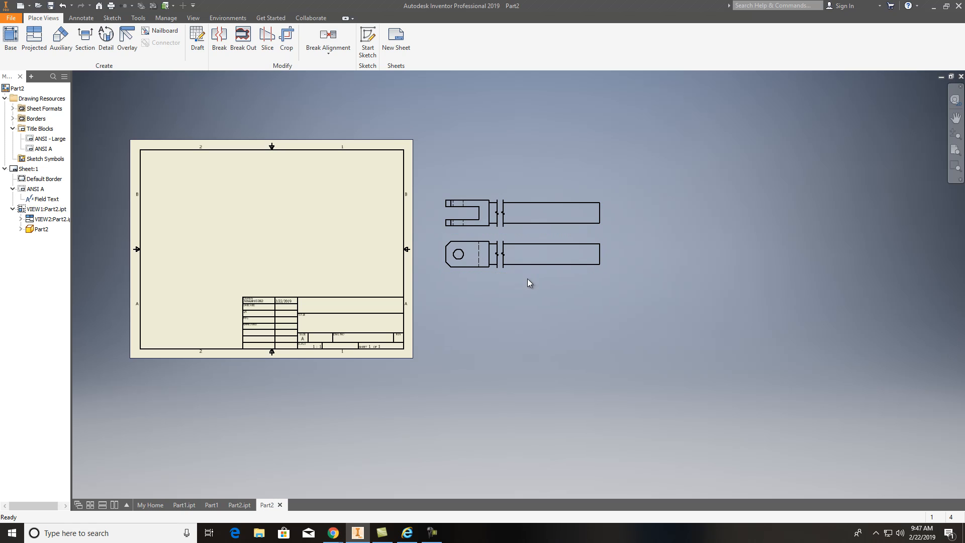
- Move the broken base view back inside the sheet border, above the title block
drag(498, 276, 245, 277)
scroll(224, 278, up, 5)
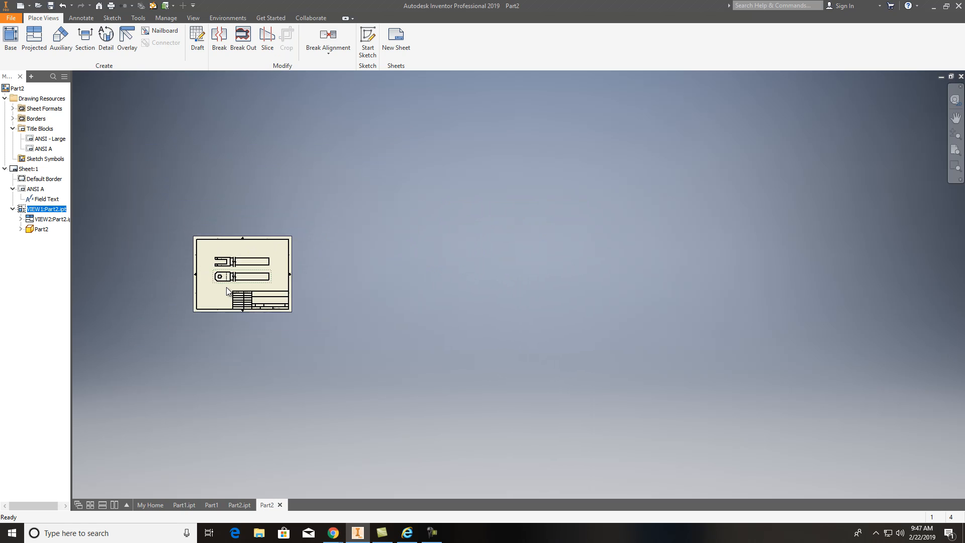
scroll(223, 276, down, 6)
click(231, 275)
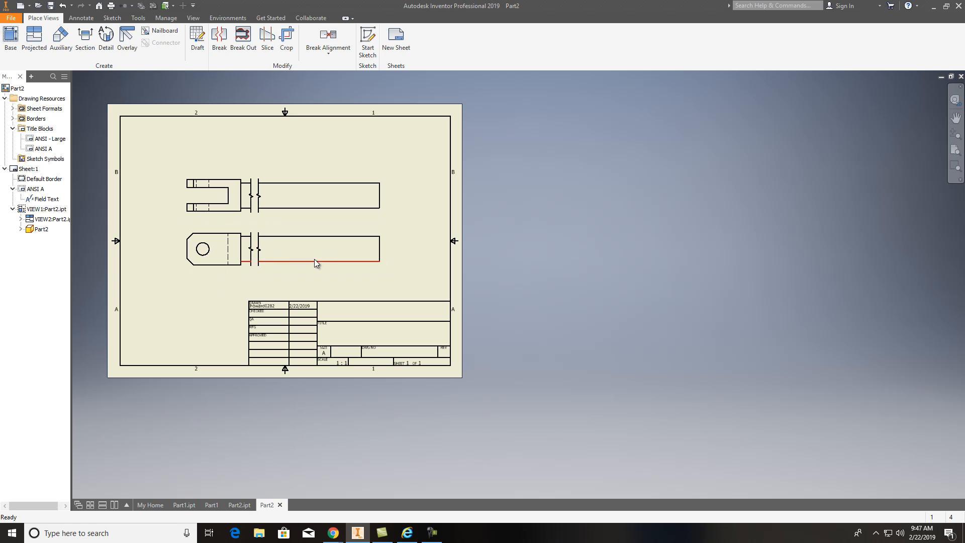
click(258, 250)
scroll(187, 268, up, 3)
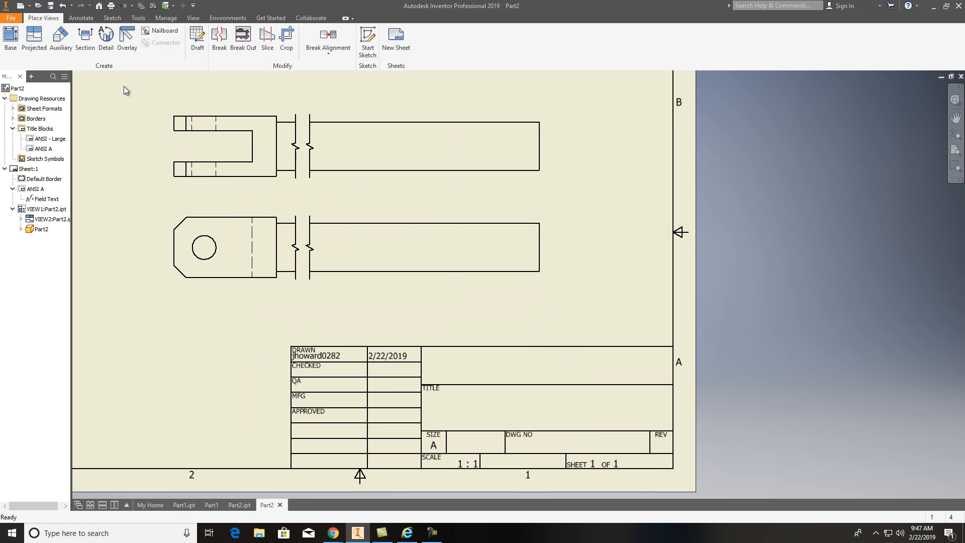
- Dimension the overall height of the fork block in the lower view, placing the dimension beside its chamfered end
click(79, 18)
click(25, 46)
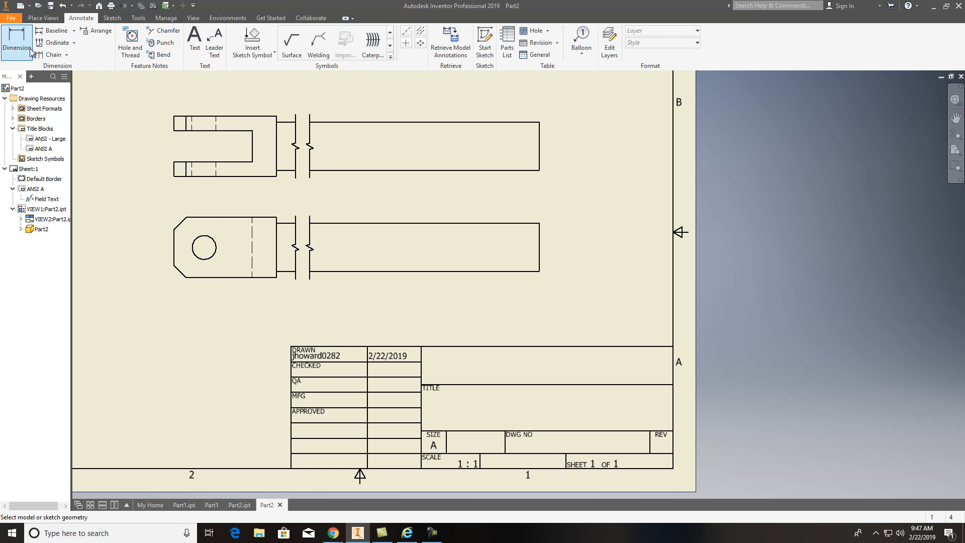
click(213, 218)
click(210, 277)
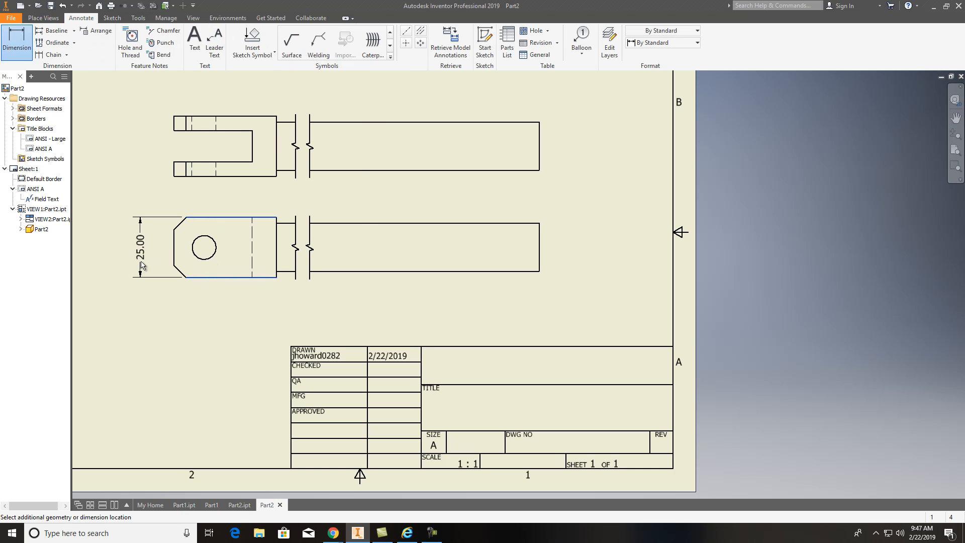
click(302, 251)
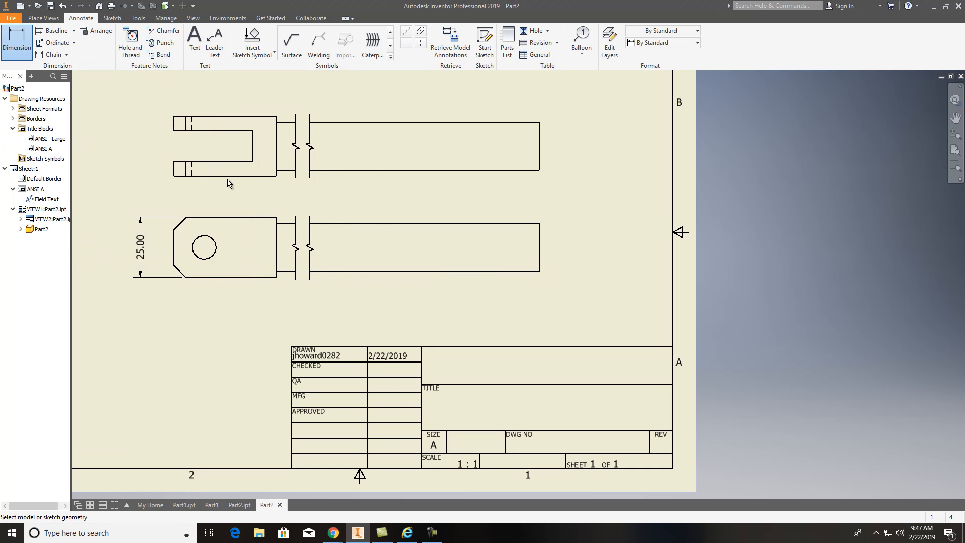
- Dimension the round shaft's length across the break, from the fork block's shoulder to the free end, below the lower view
click(276, 259)
click(538, 252)
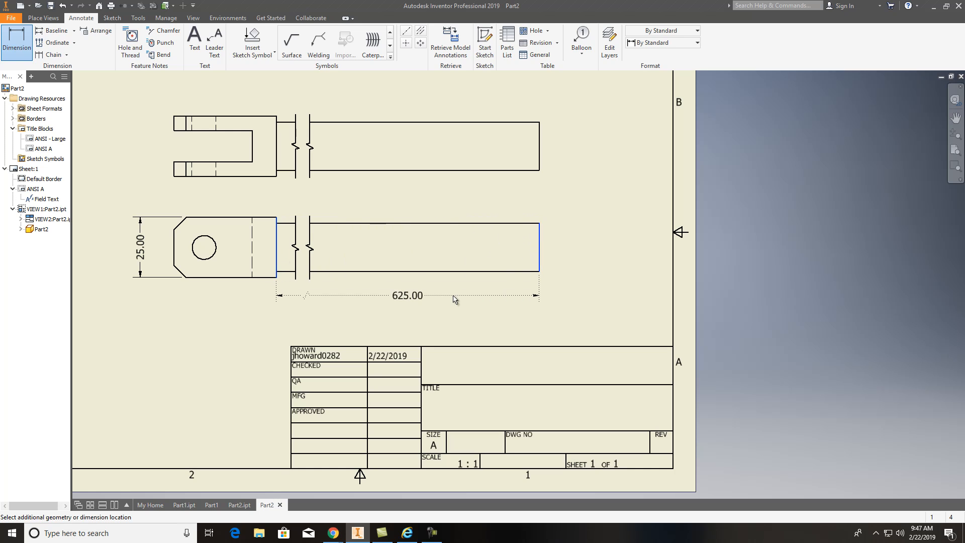
click(440, 300)
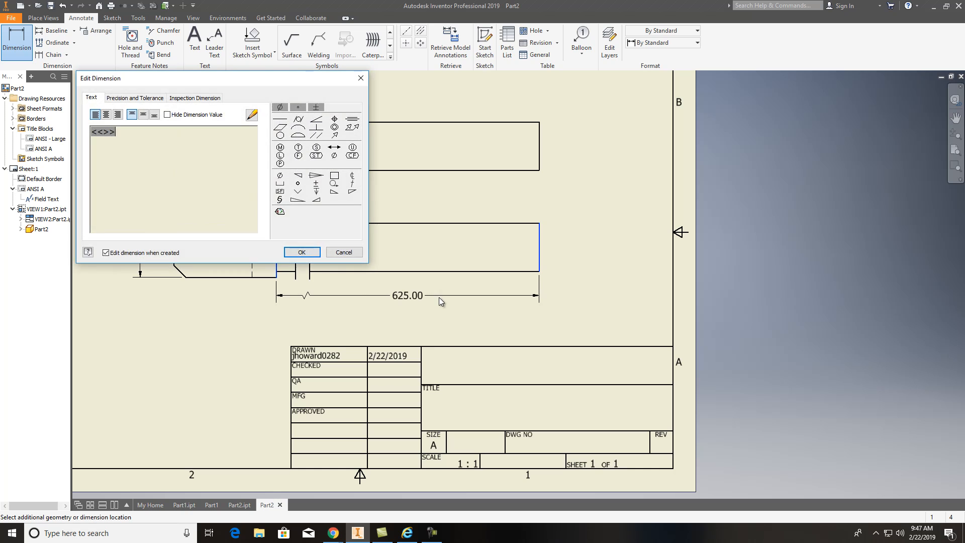
click(305, 252)
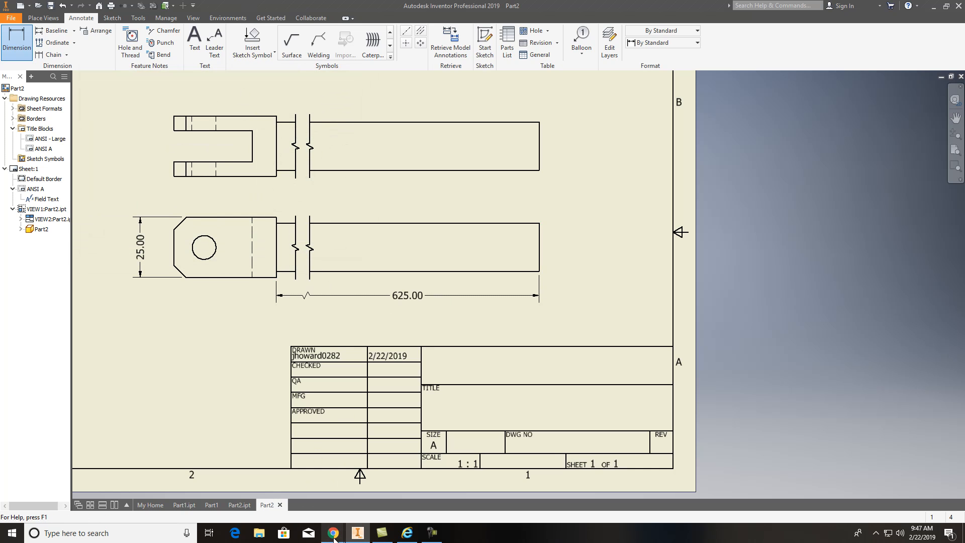
- Switch to Chrome and open the Project 11 image to check where the 625.0 shaft length is measured from
click(242, 502)
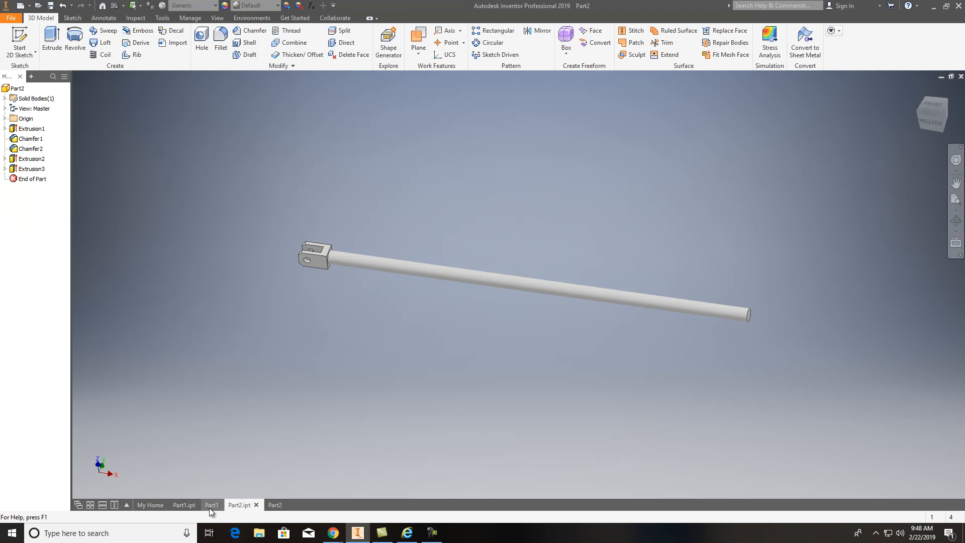
click(212, 505)
click(257, 504)
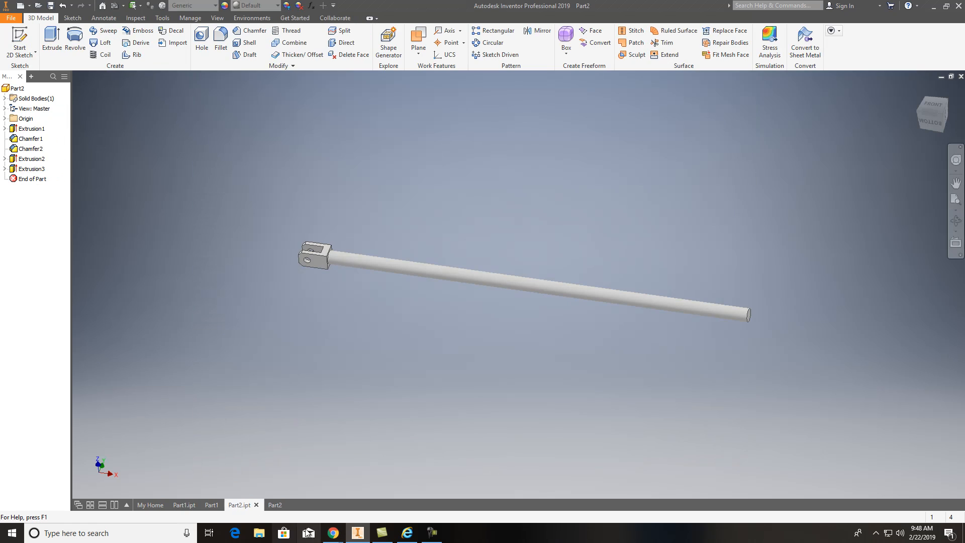
mouse_move(334, 533)
click(305, 485)
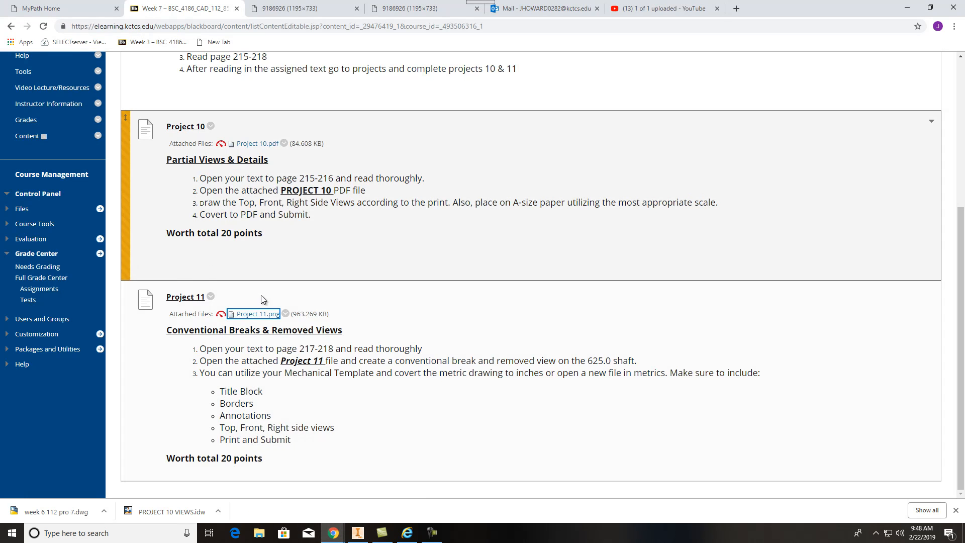
click(256, 314)
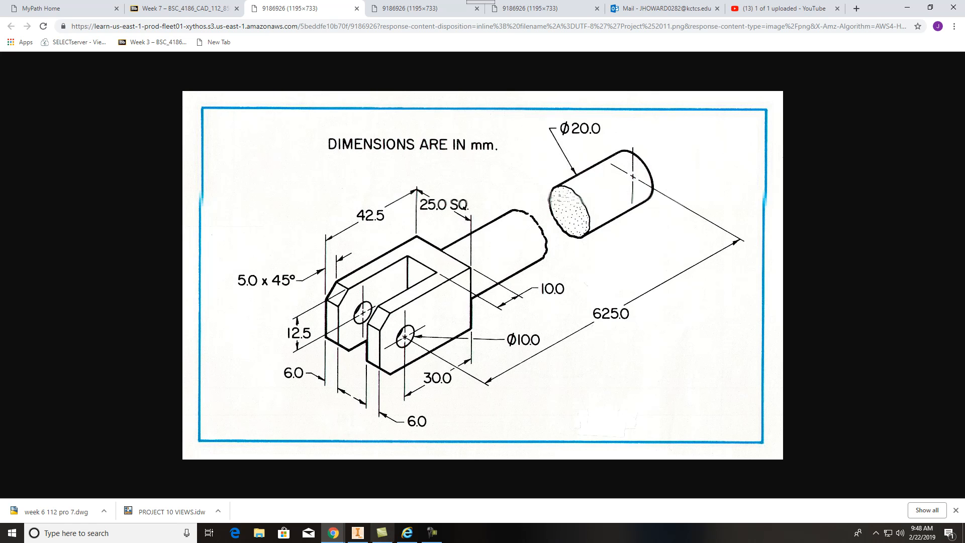
- Switch back to Inventor and bring up the Part2.ipt model of the shaft
click(365, 538)
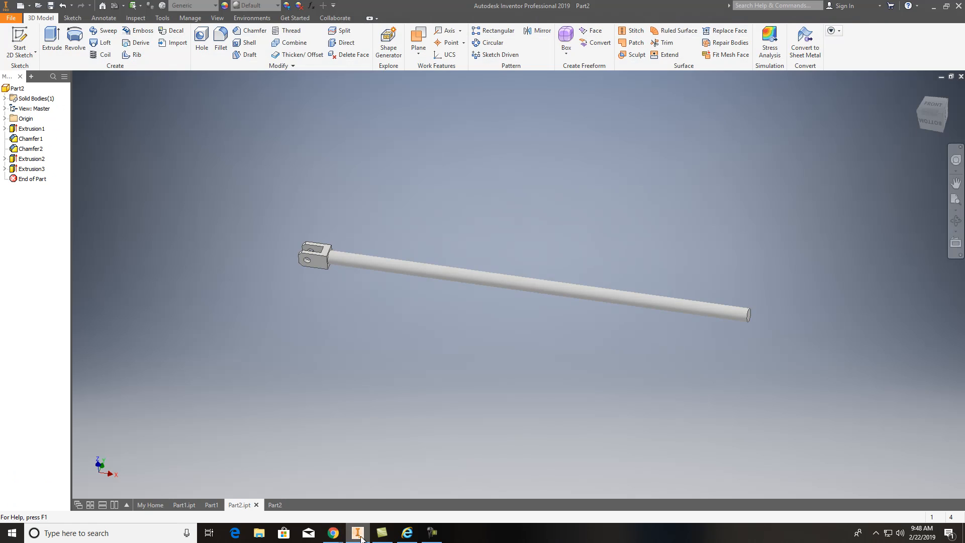
click(218, 503)
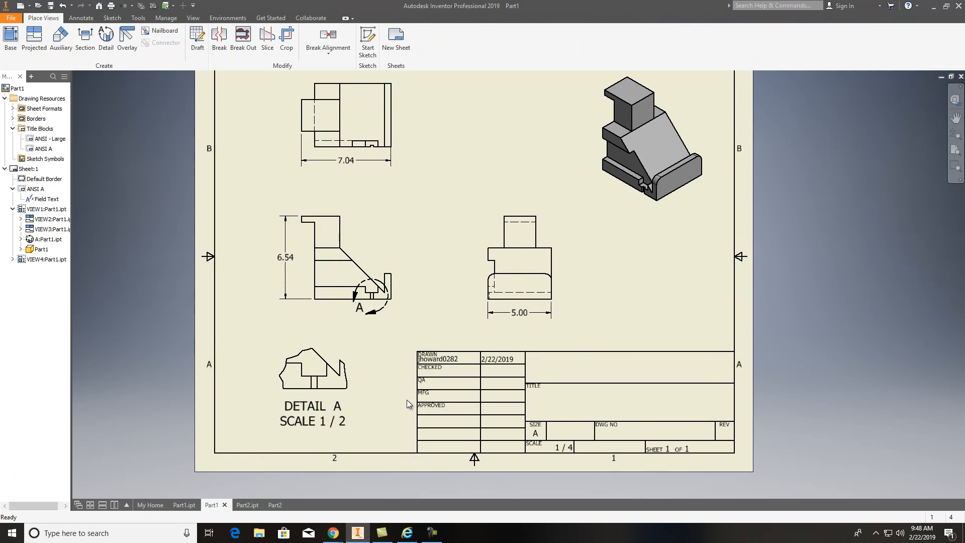
click(282, 503)
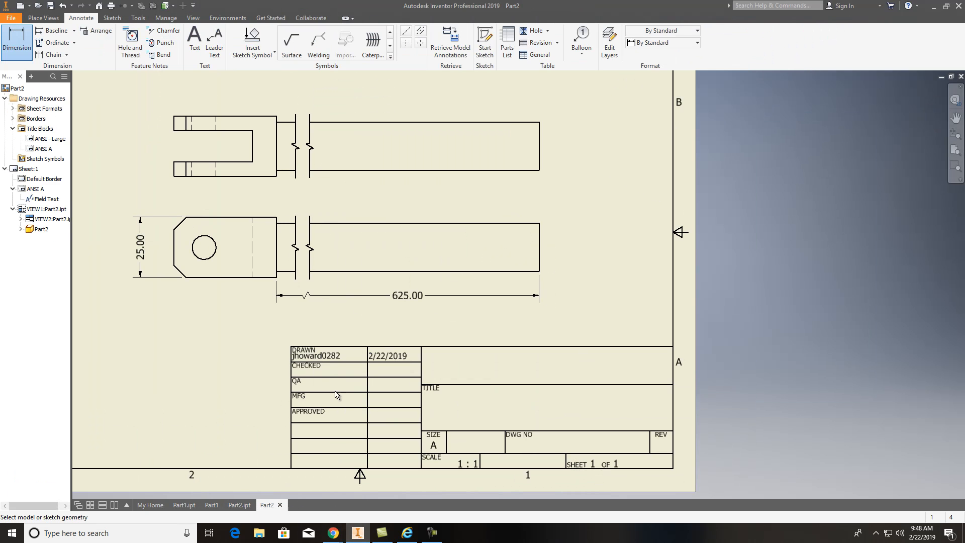
click(241, 505)
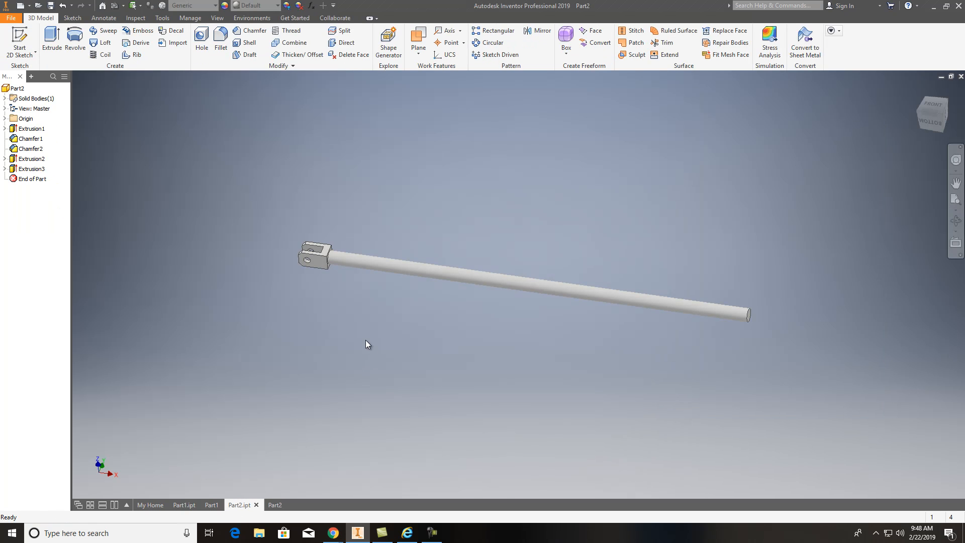
- Edit the round shaft's extrusion and set its distance to 595 mm, subtracting the print's 30 mm hole offset from 625
click(4, 168)
double_click(31, 170)
click(201, 132)
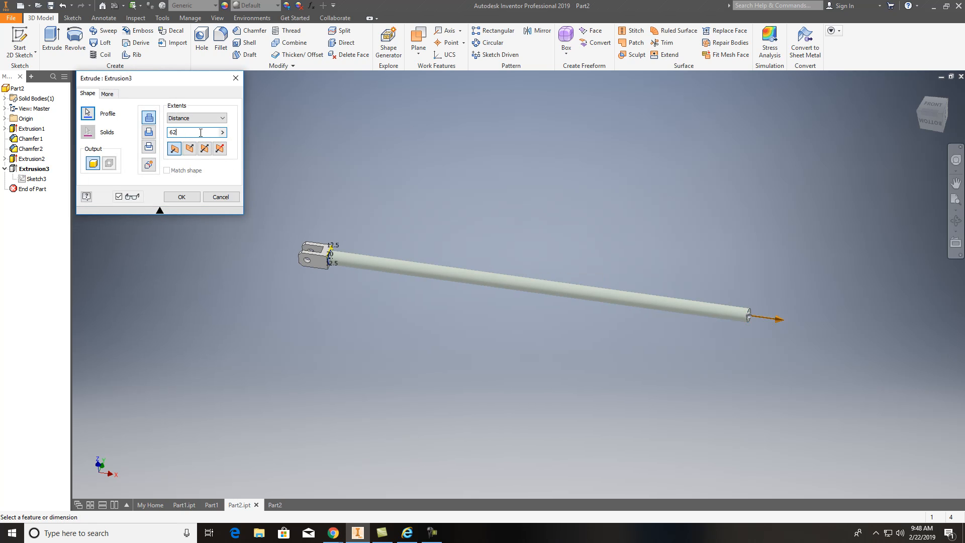
text(-)
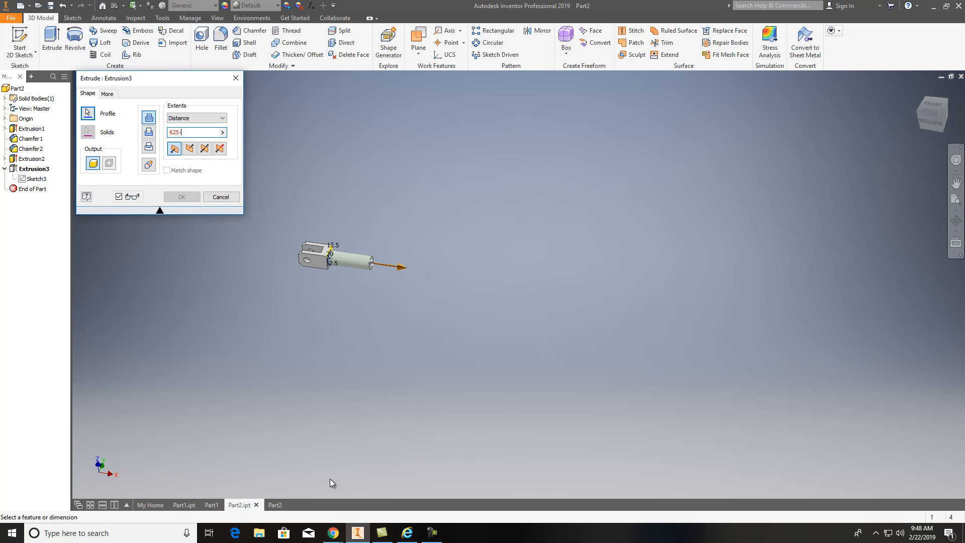
mouse_move(335, 535)
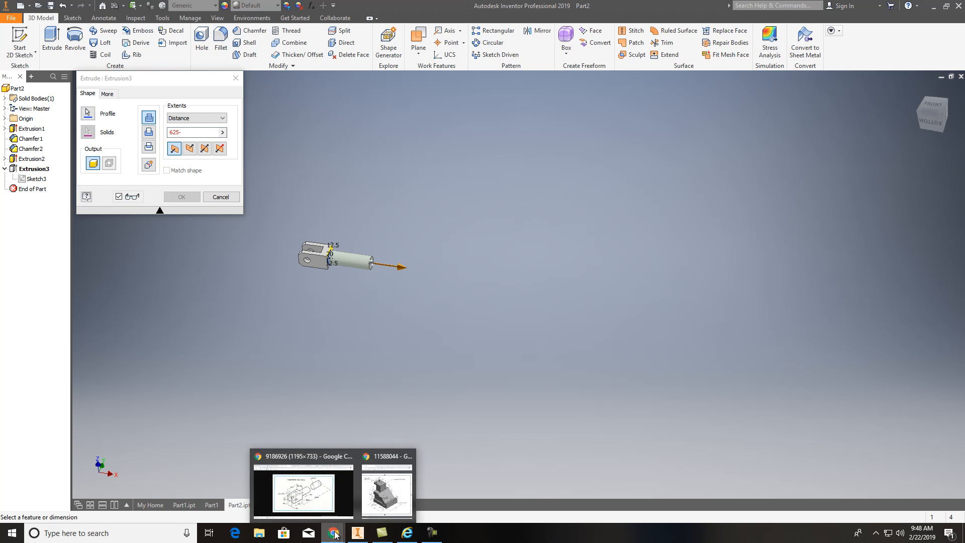
click(331, 505)
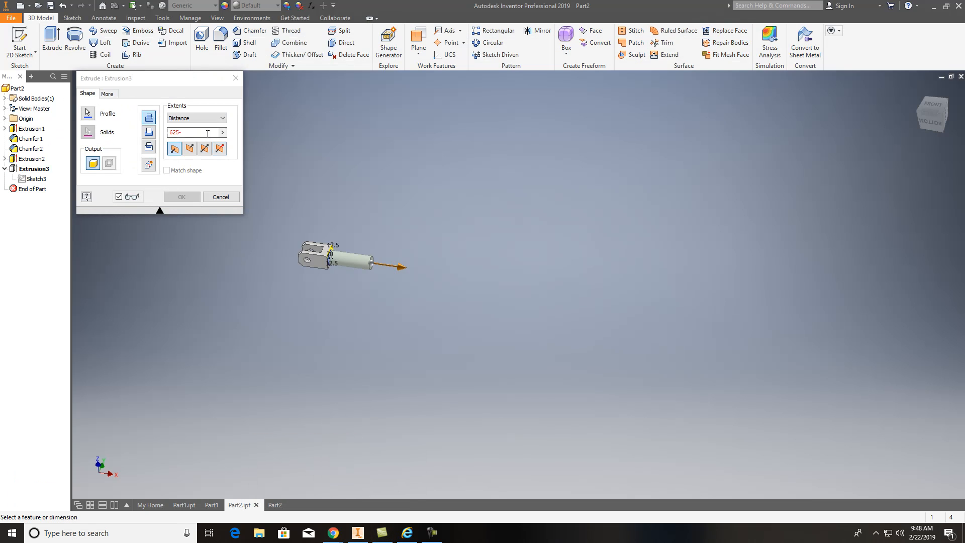
click(205, 129)
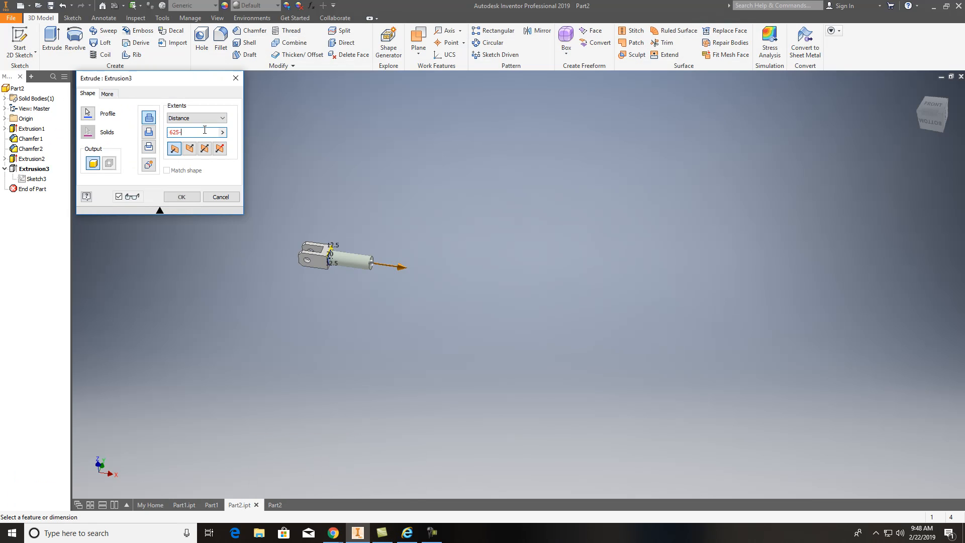
click(184, 198)
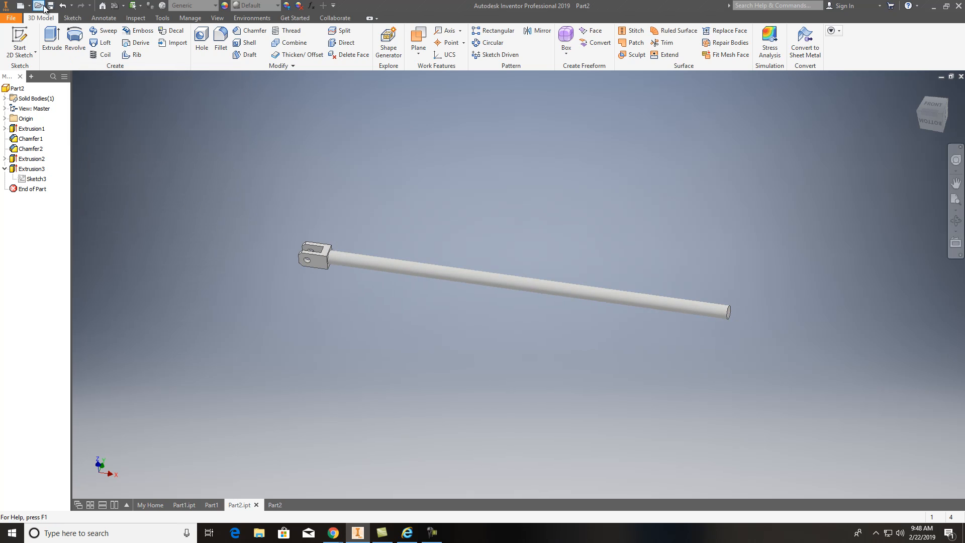
- Return to the Part2 drawing and delete the length dimension running from the fork block's shoulder to the shaft's free end
click(273, 504)
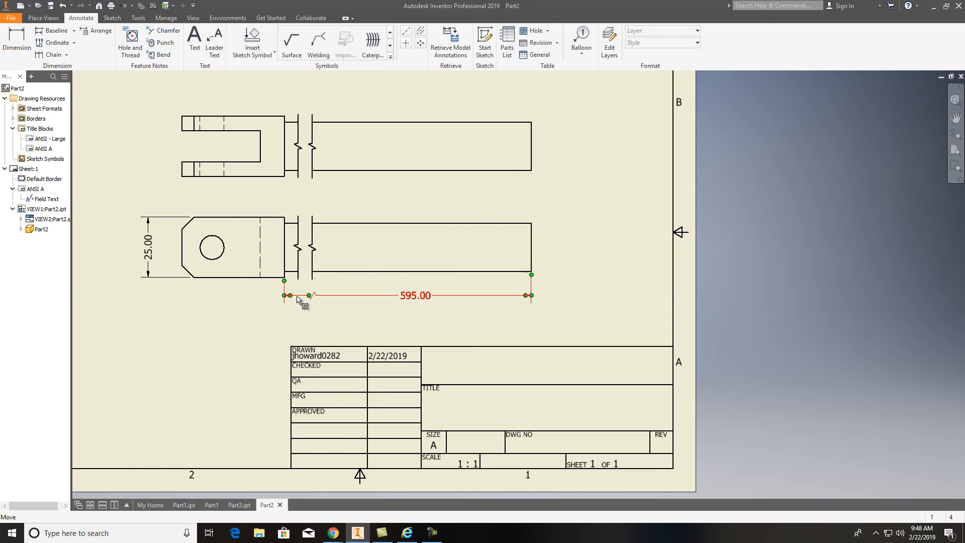
drag(283, 296, 253, 291)
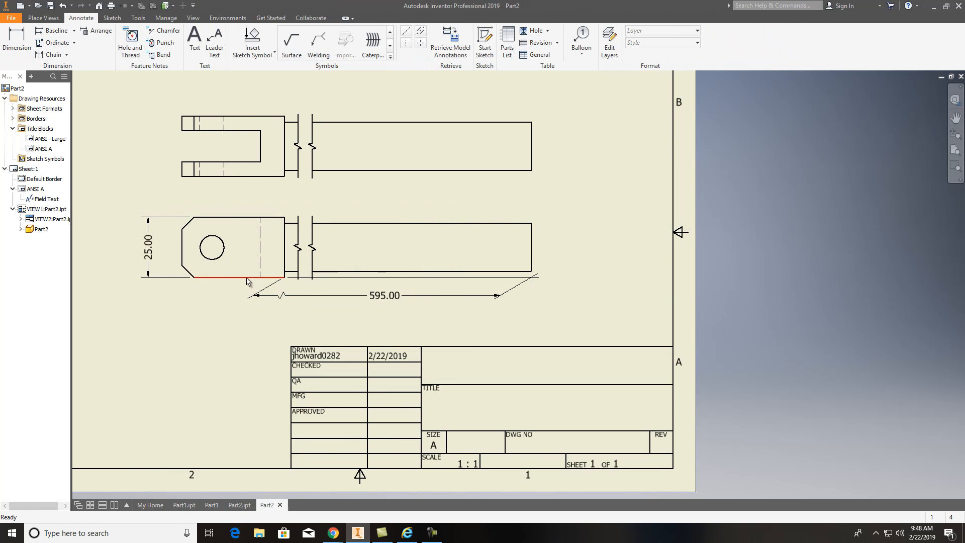
key(Delete)
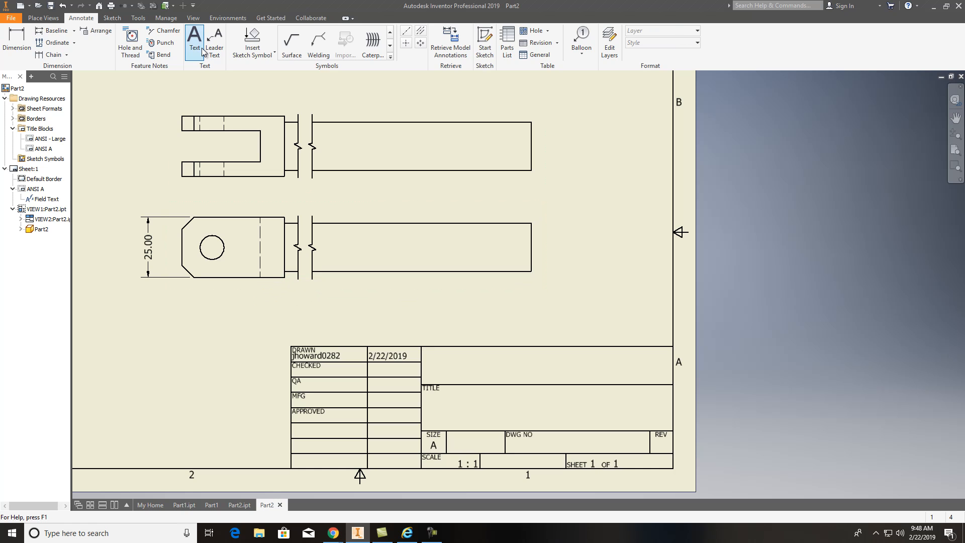
click(16, 42)
click(199, 244)
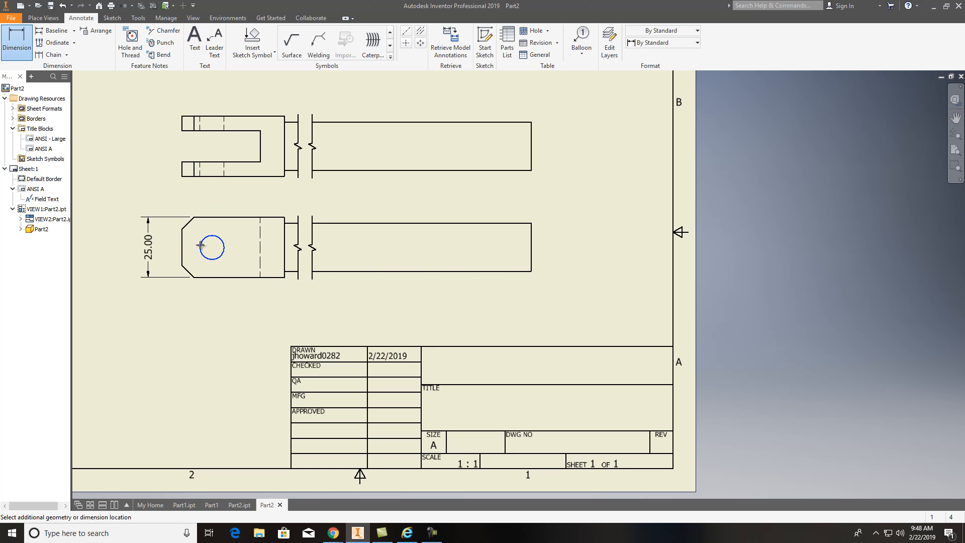
key(Escape)
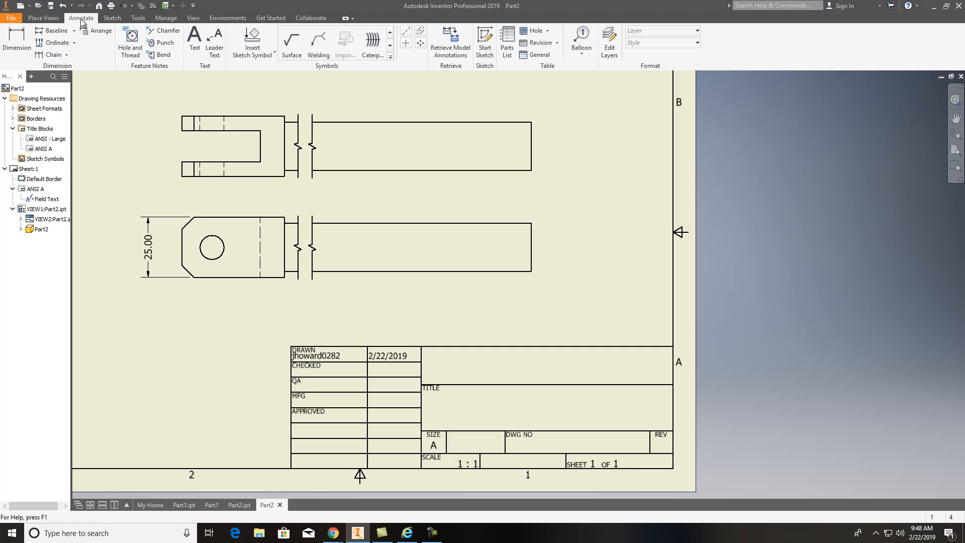
- Add a center mark to the fork hole in the lower view and dimension from it to the shaft's free end, below the view
click(406, 43)
click(220, 254)
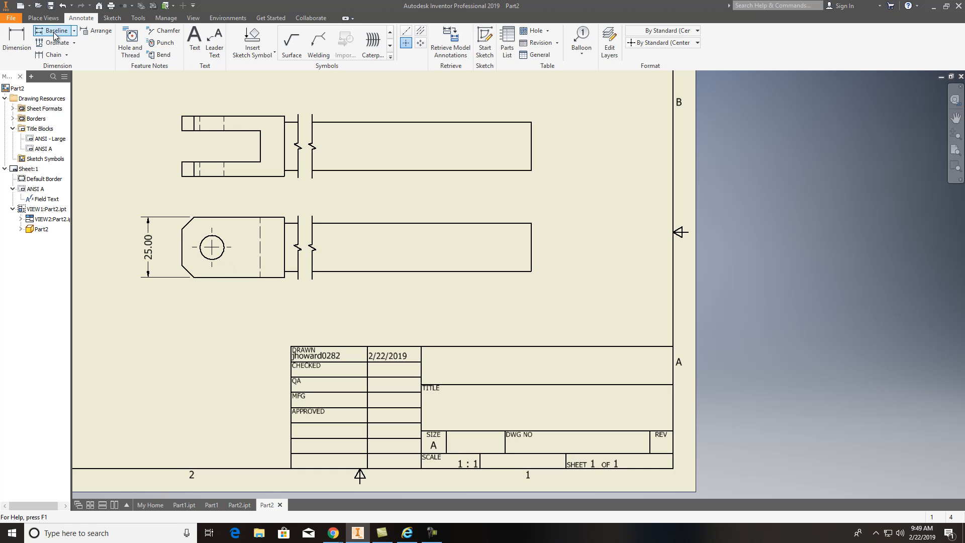
click(17, 45)
click(211, 265)
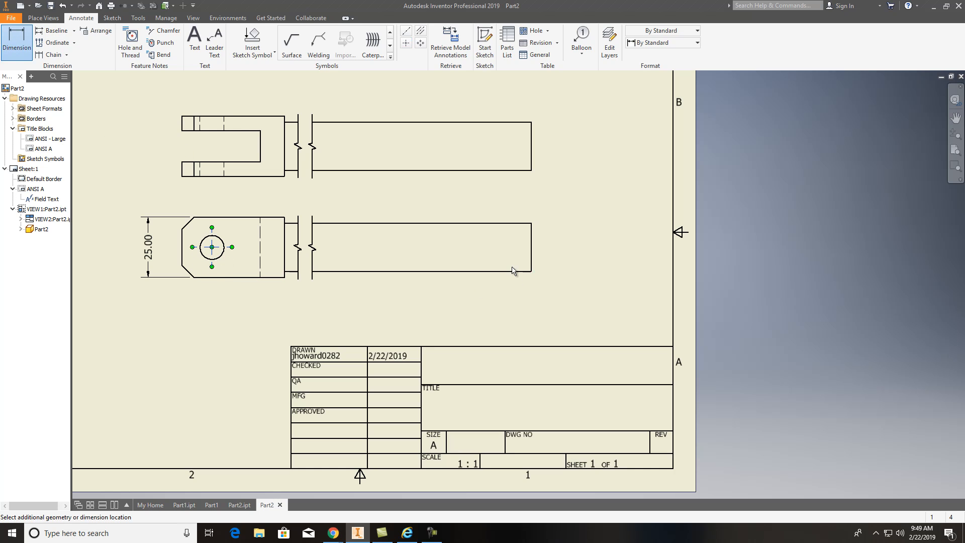
click(531, 269)
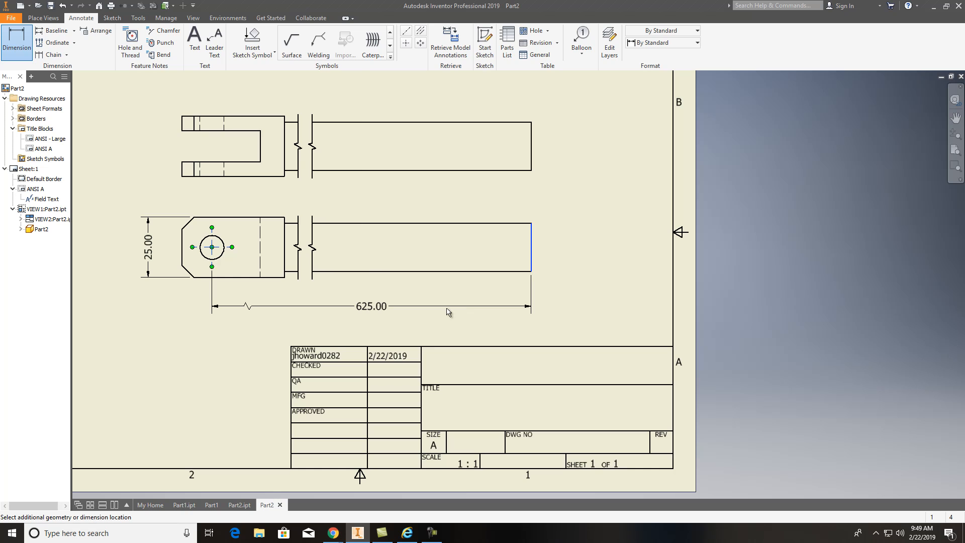
click(250, 319)
click(302, 252)
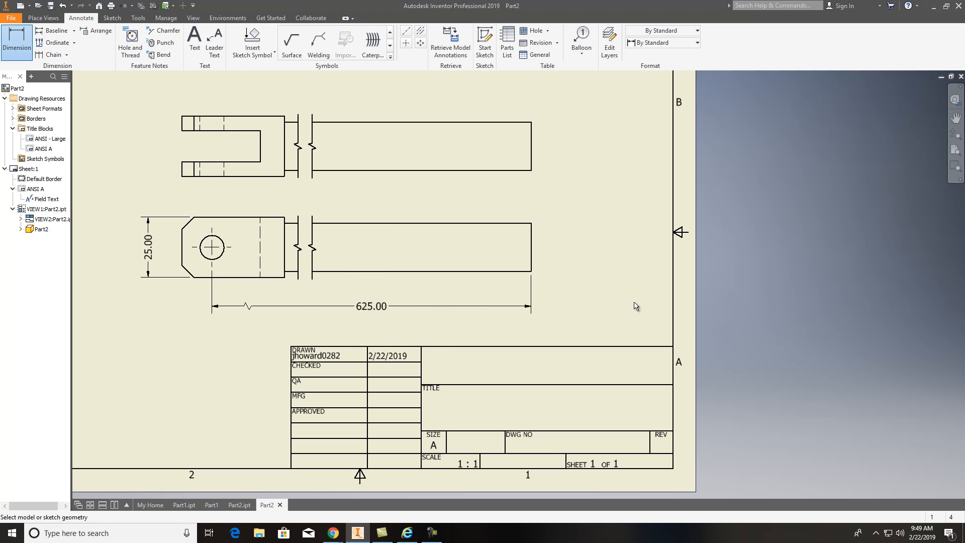
scroll(636, 304, down, 3)
scroll(635, 306, up, 3)
scroll(635, 306, down, 3)
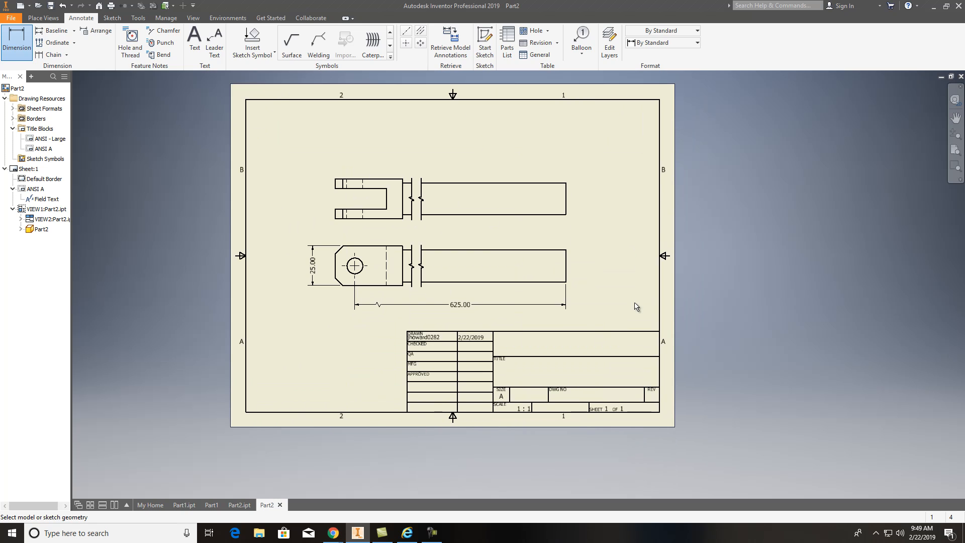